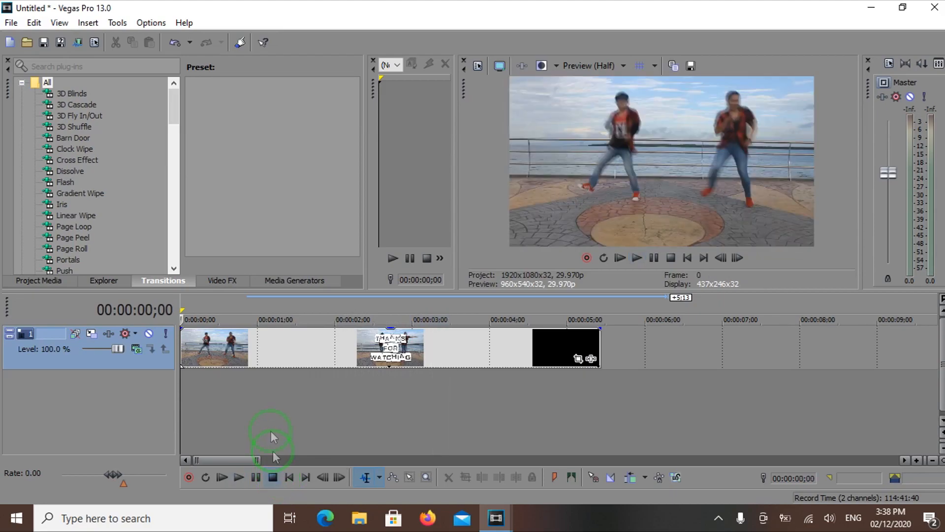
Split the video clip at 00:00:00;28
{"action": "left_click", "coordinate": [244, 343]}
{"action": "scroll", "coordinate": [243, 375], "scroll_direction": "up", "scroll_amount": 2}
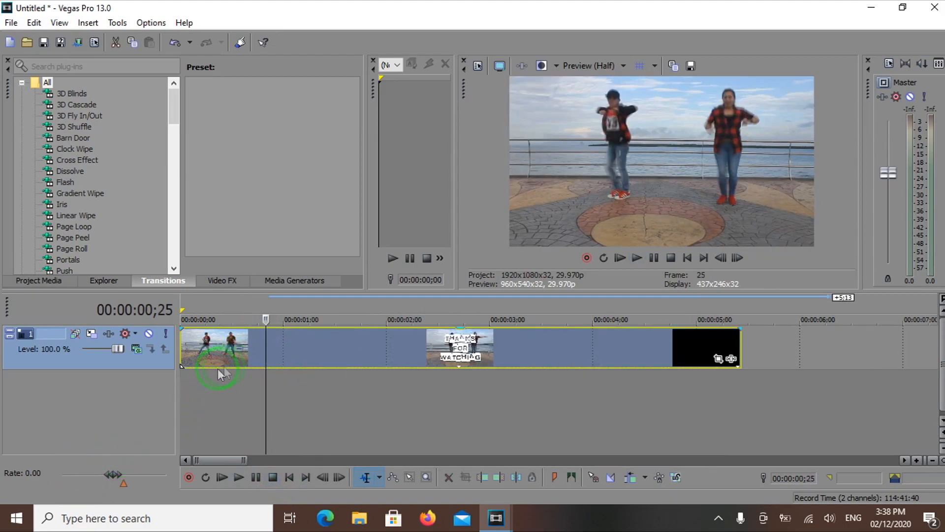
{"action": "left_click", "coordinate": [247, 355]}
{"action": "key", "text": "Right"}
{"action": "key", "text": "Right"}
{"action": "key", "text": "Right"}
{"action": "key", "text": "Right"}
{"action": "key", "text": "Right"}
{"action": "key", "text": "Right"}
{"action": "key", "text": "Right"}
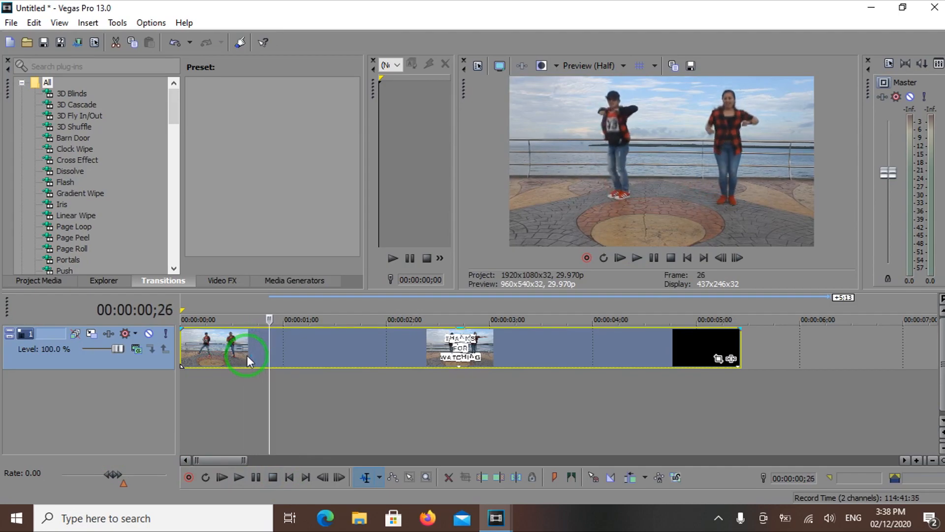
{"action": "key", "text": "Right"}
{"action": "key", "text": "Right"}
{"action": "key", "text": "s"}
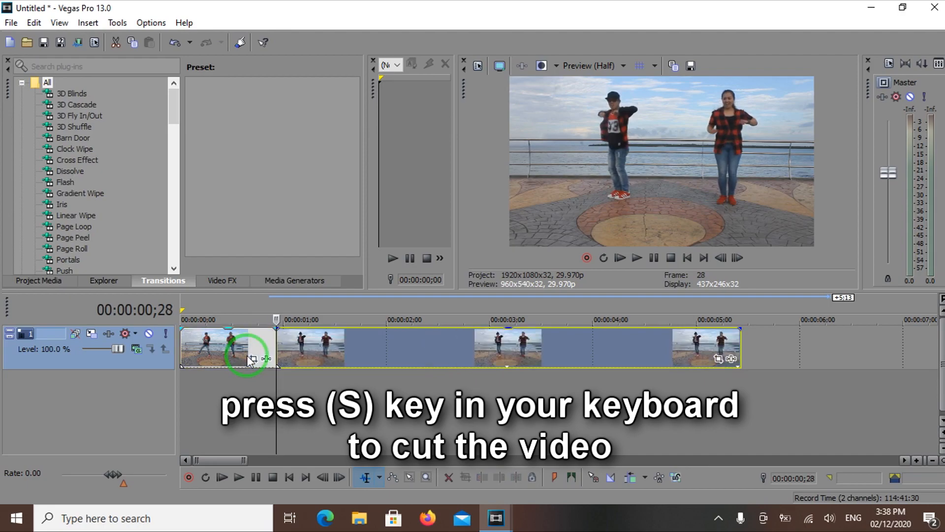
Split the remaining part of the clip at 00:00:02;15, where the title text is displayed
{"action": "left_click", "coordinate": [349, 339]}
{"action": "key", "text": "space"}
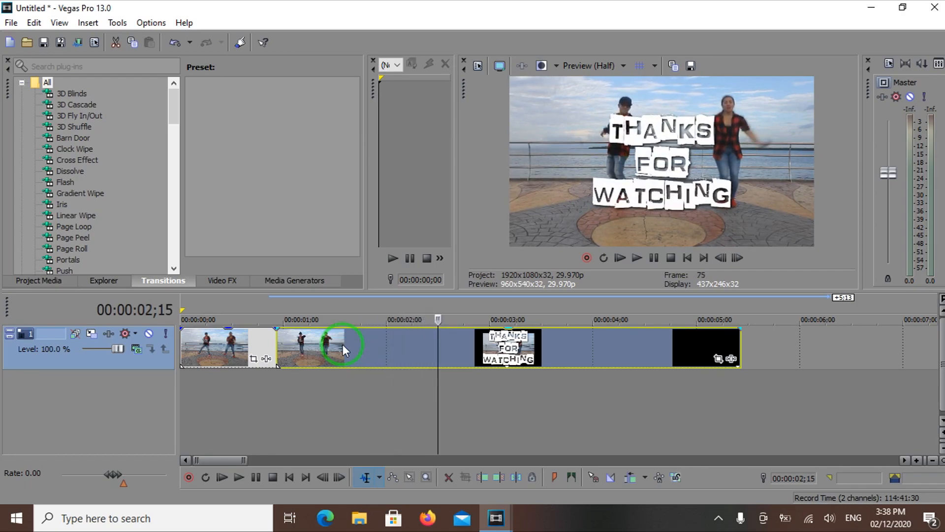
{"action": "key", "text": "s"}
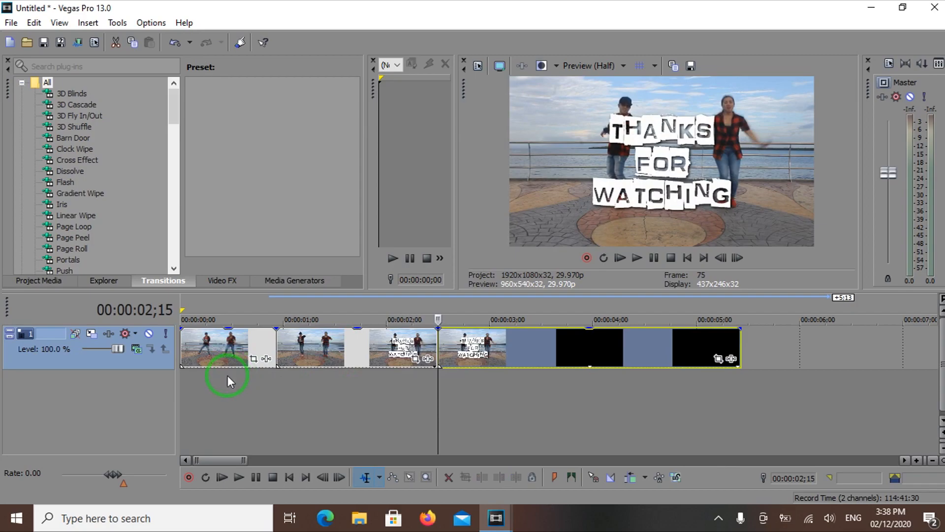
Crop the first segment's frame with Event Pan/Crop to about 1,586 wide by 945 high
{"action": "scroll", "coordinate": [227, 375], "scroll_direction": "up", "scroll_amount": 2}
{"action": "left_click", "coordinate": [230, 349]}
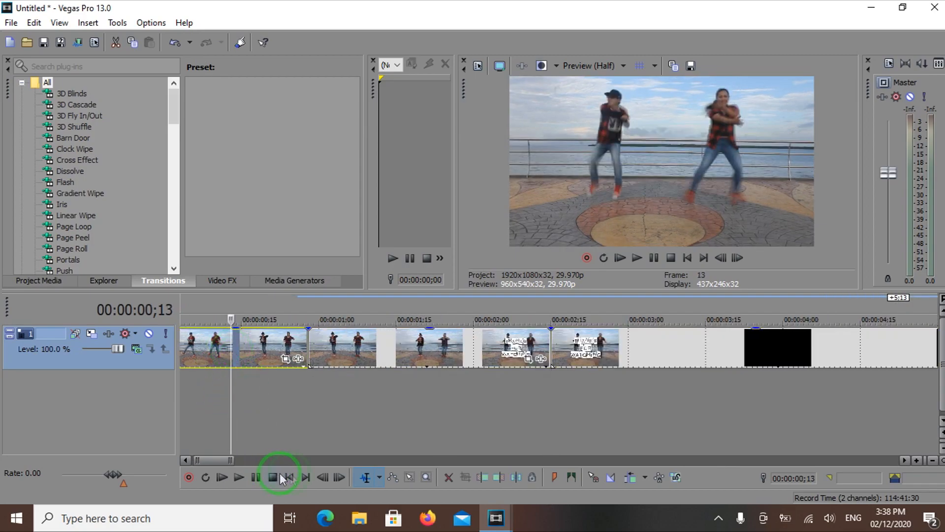
{"action": "left_click", "coordinate": [293, 475]}
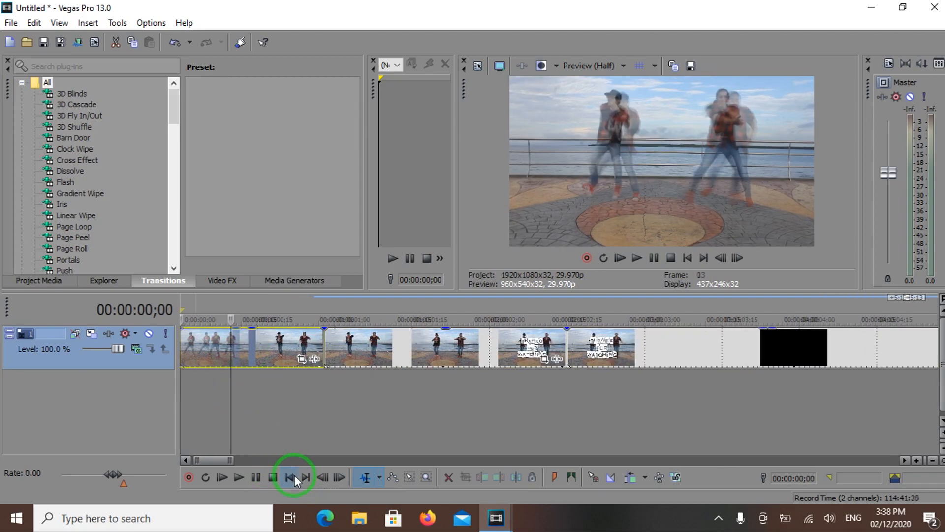
{"action": "left_click", "coordinate": [272, 345]}
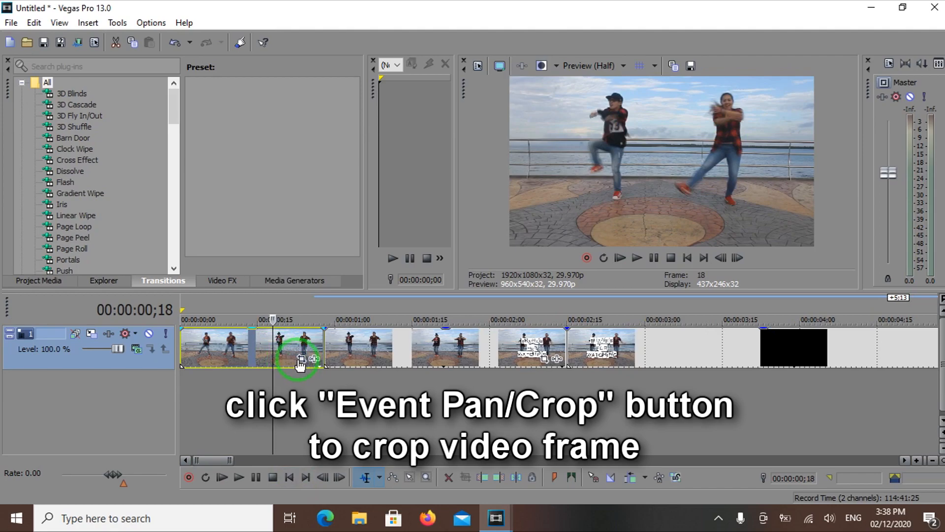
{"action": "left_click", "coordinate": [300, 360]}
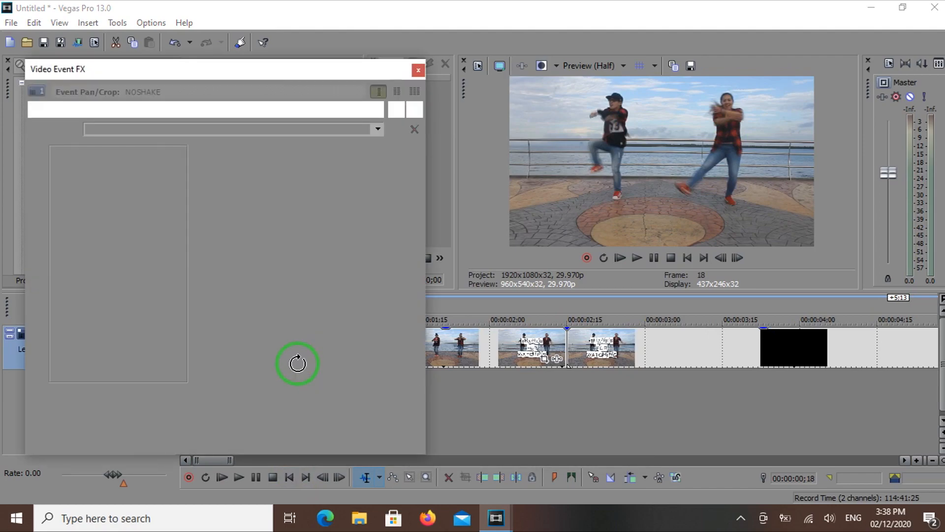
{"action": "left_click_drag", "start_coordinate": [204, 324], "coordinate": [237, 309]}
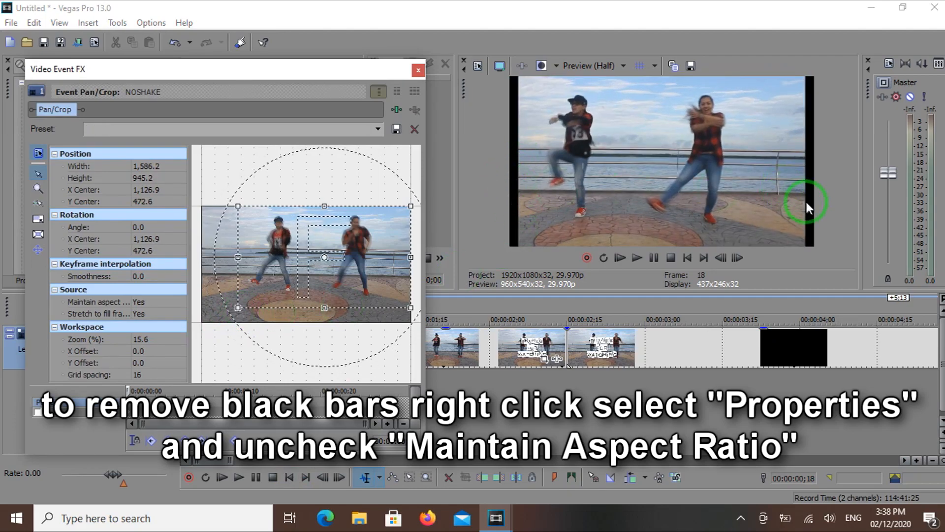
{"action": "left_click", "coordinate": [423, 70]}
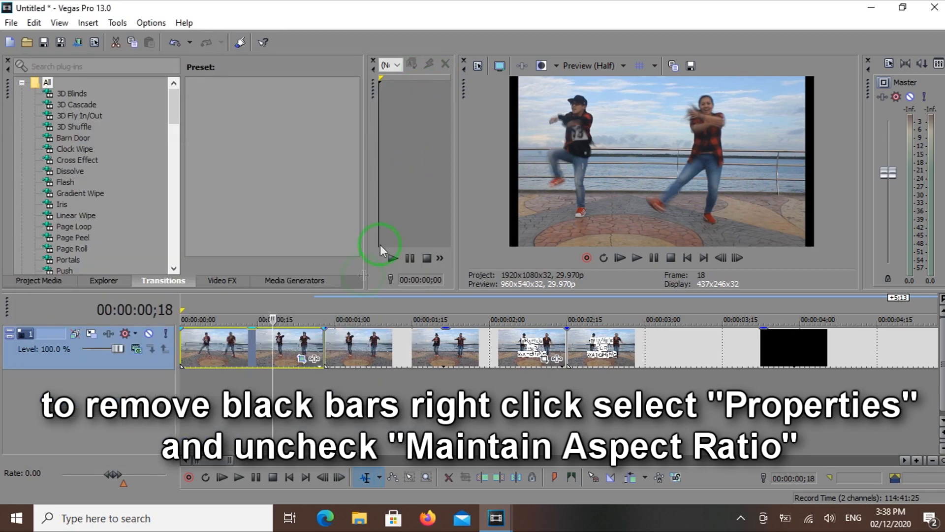
Turn off Maintain aspect ratio in the first segment's properties
{"action": "right_click", "coordinate": [306, 344]}
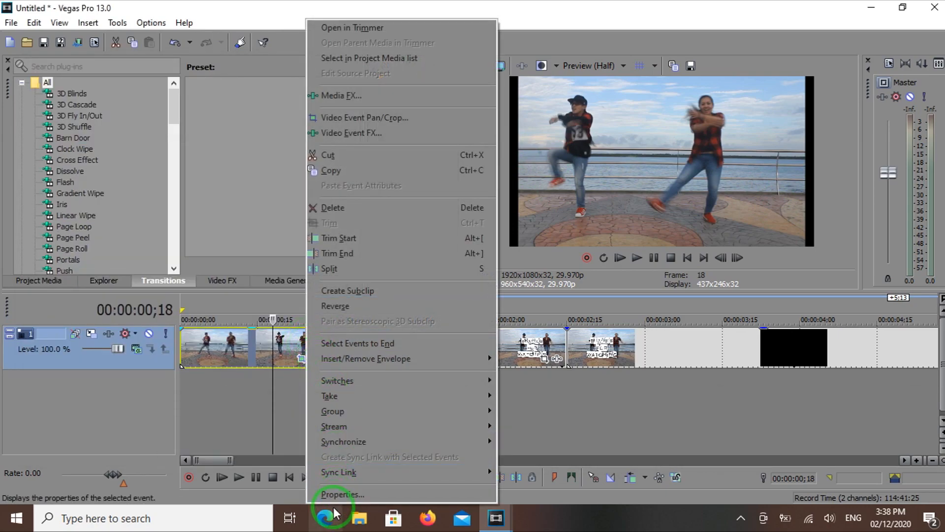
{"action": "left_click", "coordinate": [340, 494]}
{"action": "left_click", "coordinate": [370, 154]}
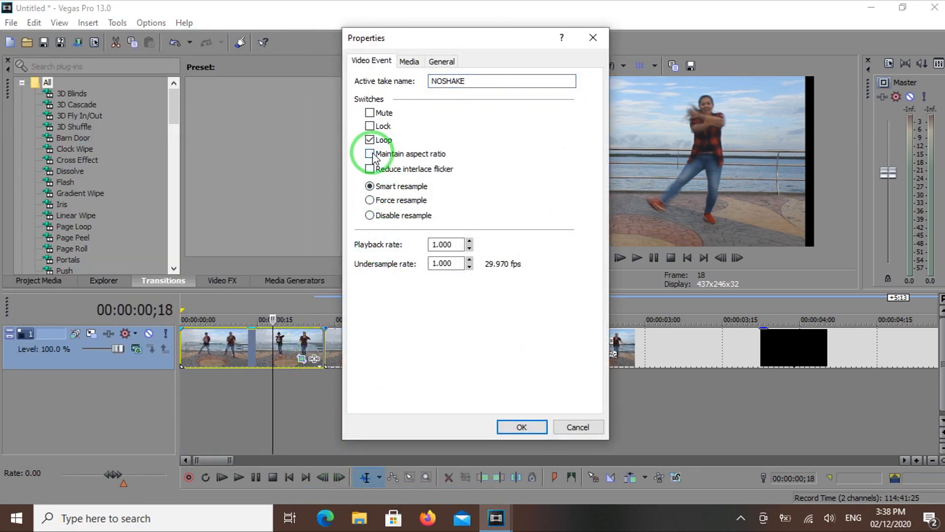
{"action": "left_click", "coordinate": [525, 429]}
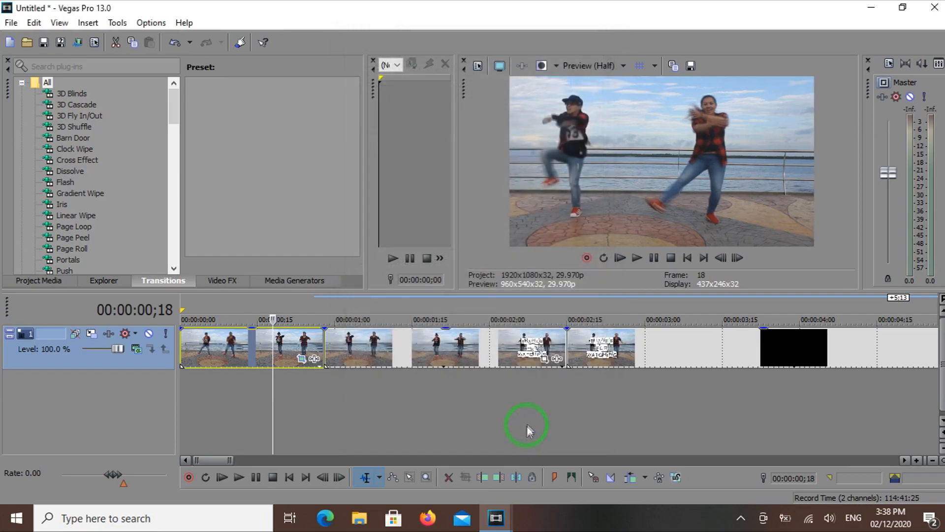
Reduce the first segment's Pan/Crop frame to about 1,464 wide by 913 high
{"action": "left_click", "coordinate": [301, 361]}
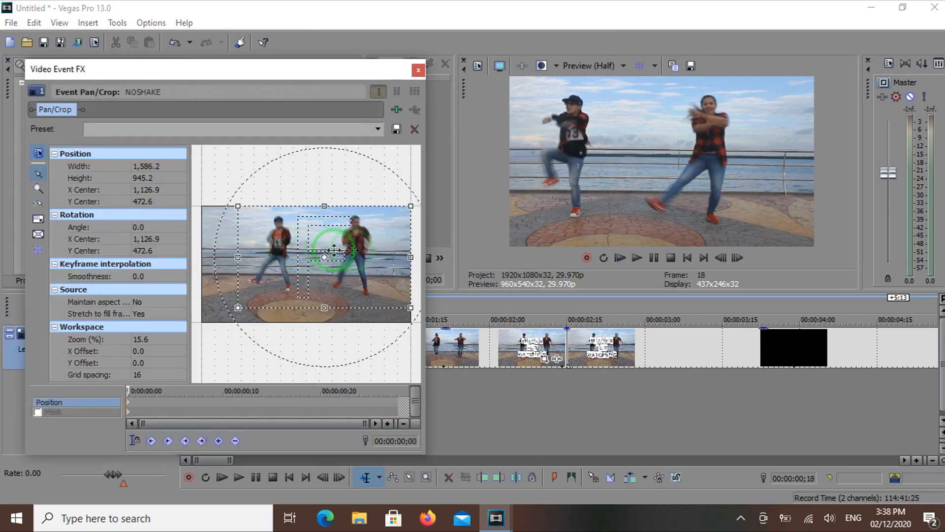
{"action": "left_click_drag", "start_coordinate": [413, 258], "coordinate": [399, 259]}
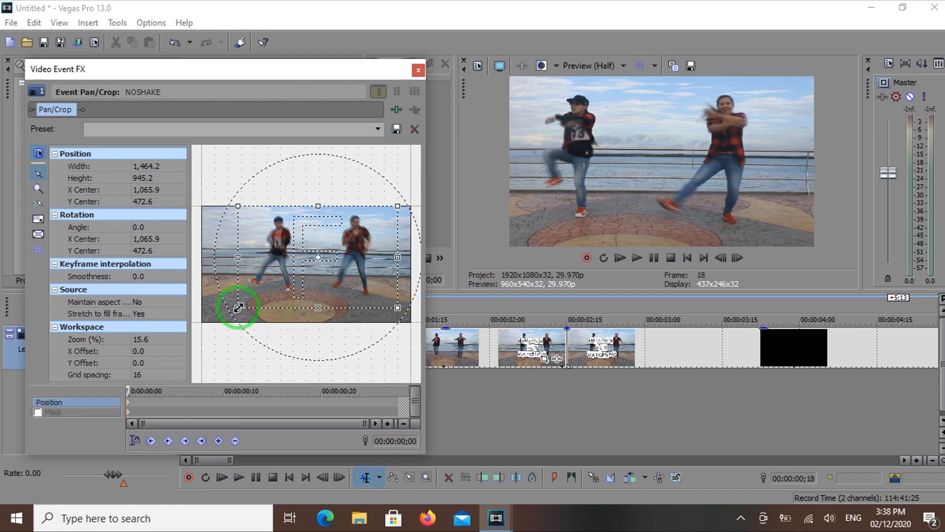
{"action": "left_click_drag", "start_coordinate": [319, 308], "coordinate": [321, 304]}
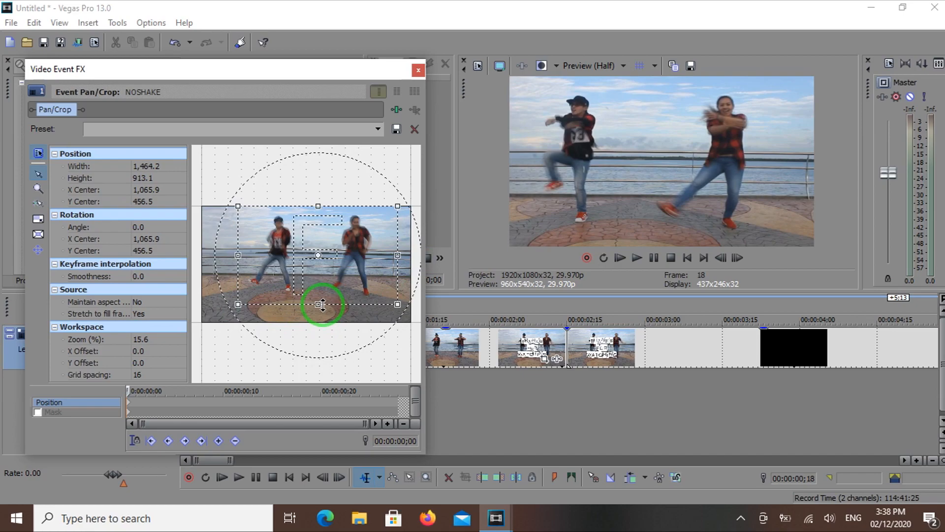
Restore the first segment's Pan/Crop frame and crop it again to about 1,644 wide by 900 high
{"action": "right_click", "coordinate": [348, 265]}
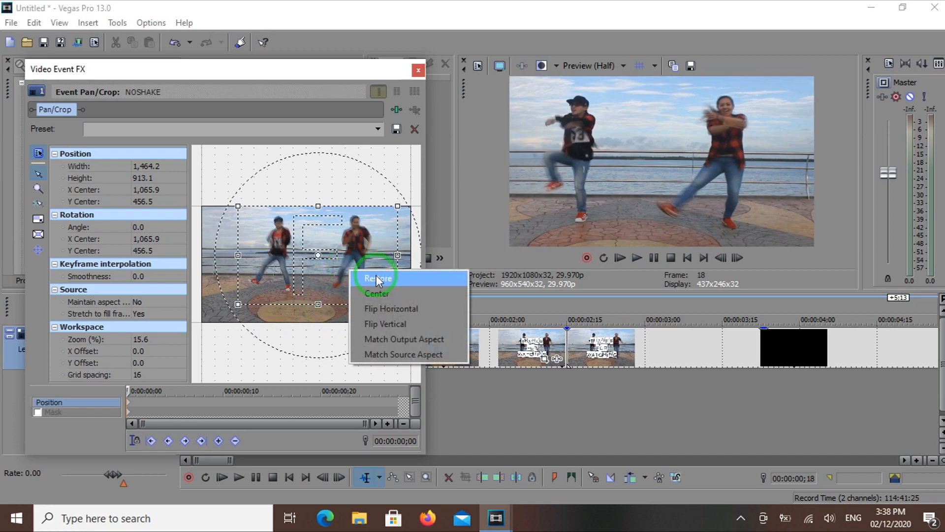
{"action": "left_click", "coordinate": [370, 271]}
{"action": "left_click_drag", "start_coordinate": [200, 323], "coordinate": [225, 305]}
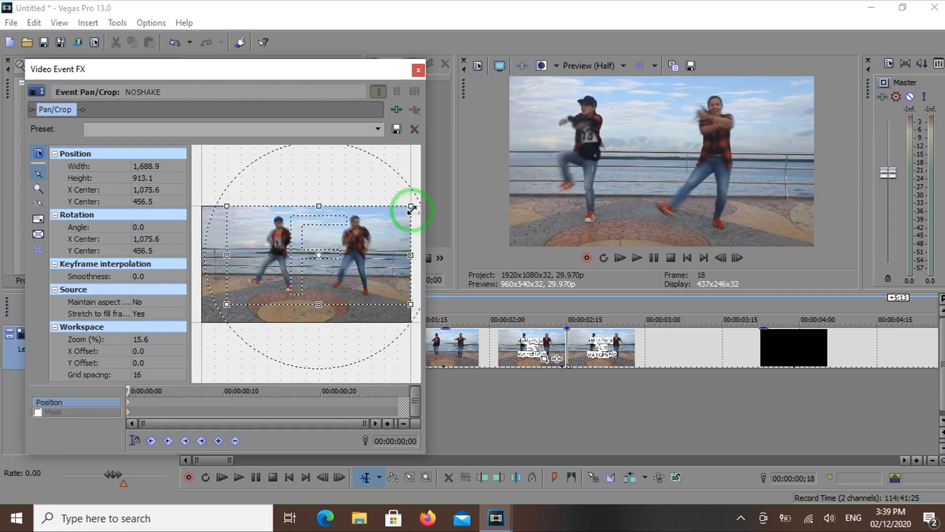
{"action": "mouse_move", "coordinate": [414, 258]}
{"action": "left_mouse_down"}
{"action": "mouse_move", "coordinate": [421, 261]}
{"action": "mouse_move", "coordinate": [409, 259]}
{"action": "left_mouse_up"}
{"action": "left_click_drag", "start_coordinate": [315, 302], "coordinate": [317, 302]}
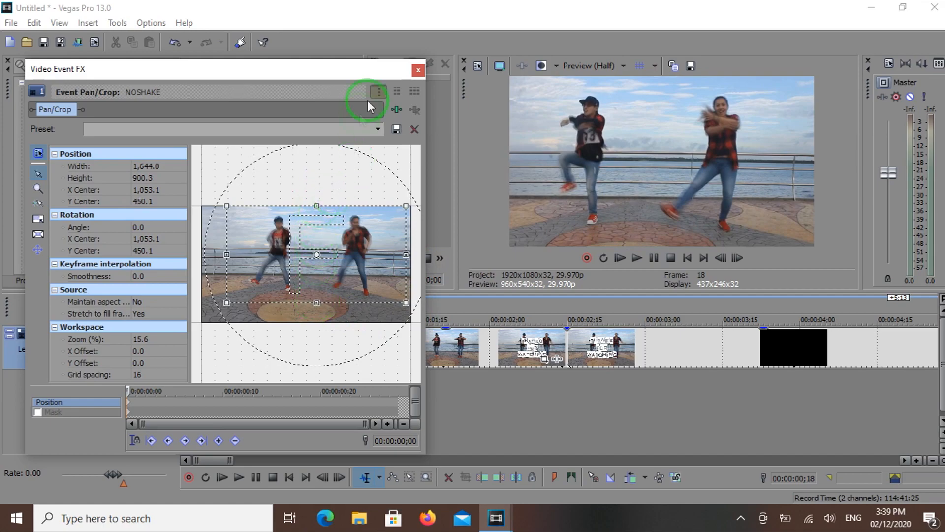
{"action": "left_click", "coordinate": [419, 70]}
Play the cropped first segment from the start of the timeline to check the framing
{"action": "left_click", "coordinate": [289, 478]}
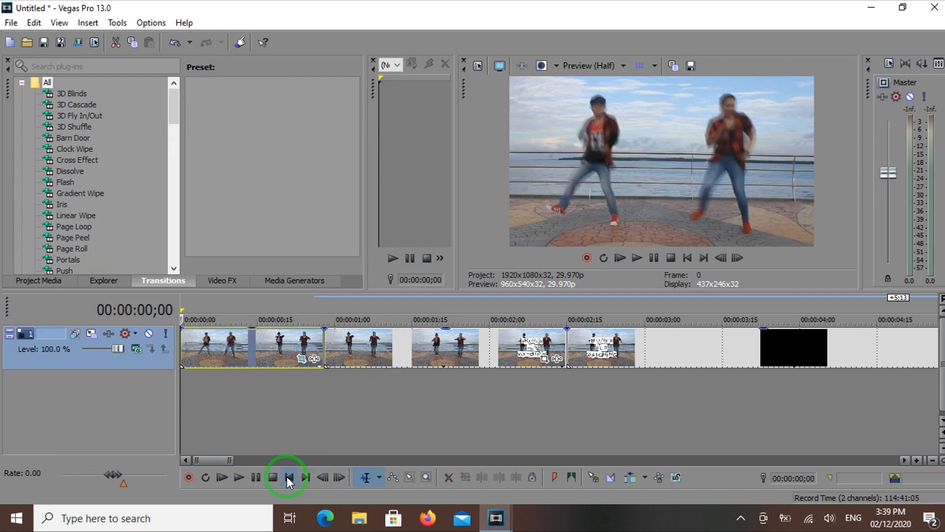
{"action": "left_click", "coordinate": [232, 476]}
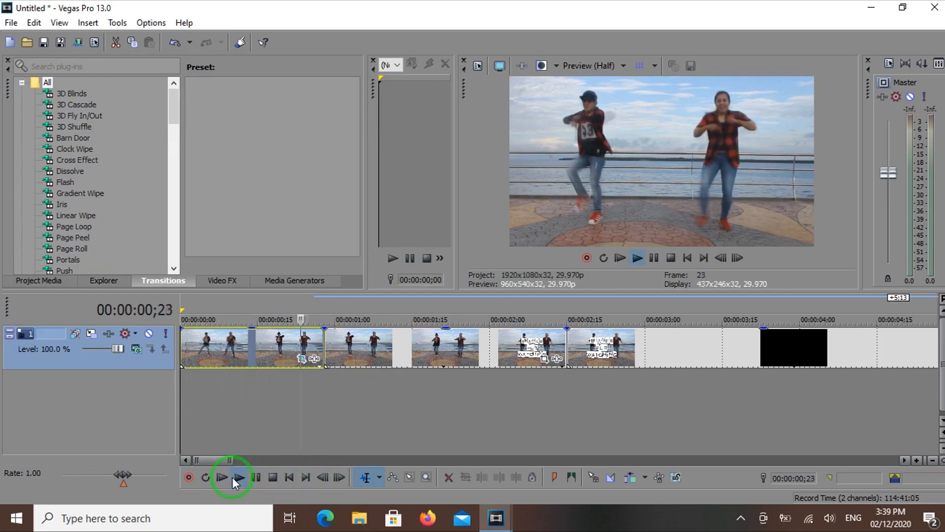
{"action": "left_click", "coordinate": [272, 478]}
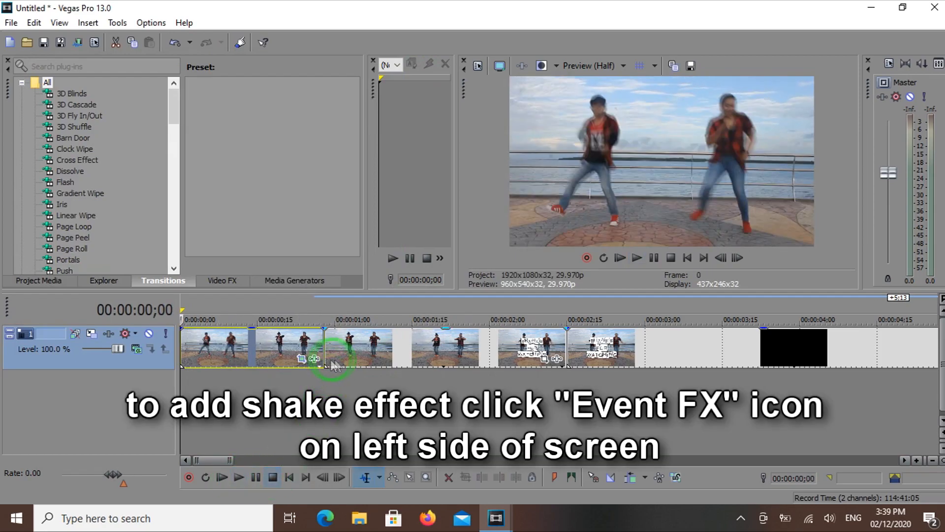
Add the third-party S_Shake effect to the first segment
{"action": "left_click", "coordinate": [316, 359]}
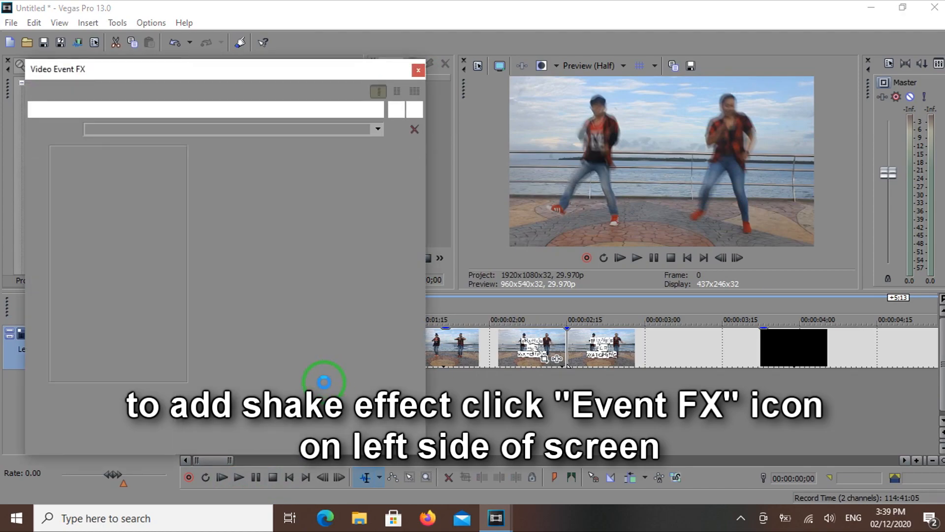
{"action": "left_click", "coordinate": [551, 324]}
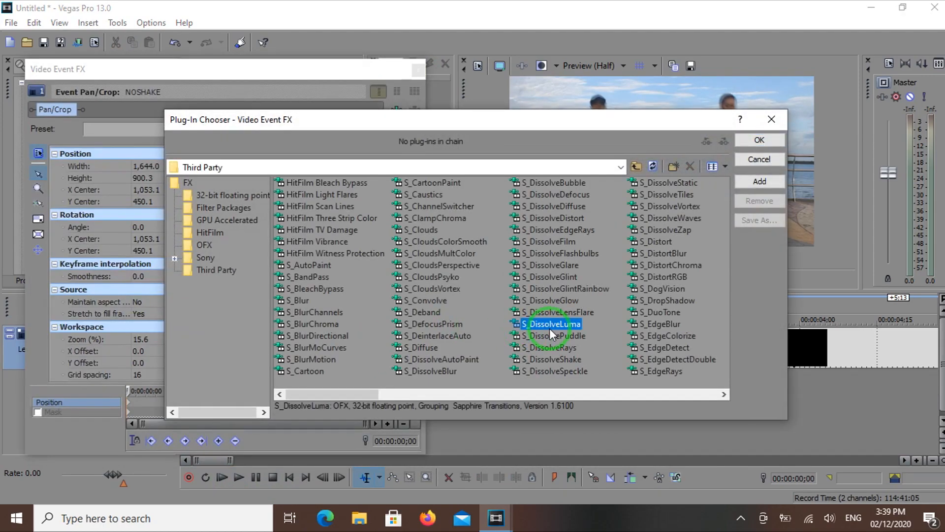
{"action": "key", "text": "Right"}
{"action": "key", "text": "Right"}
{"action": "key", "text": "Right"}
{"action": "key", "text": "Right"}
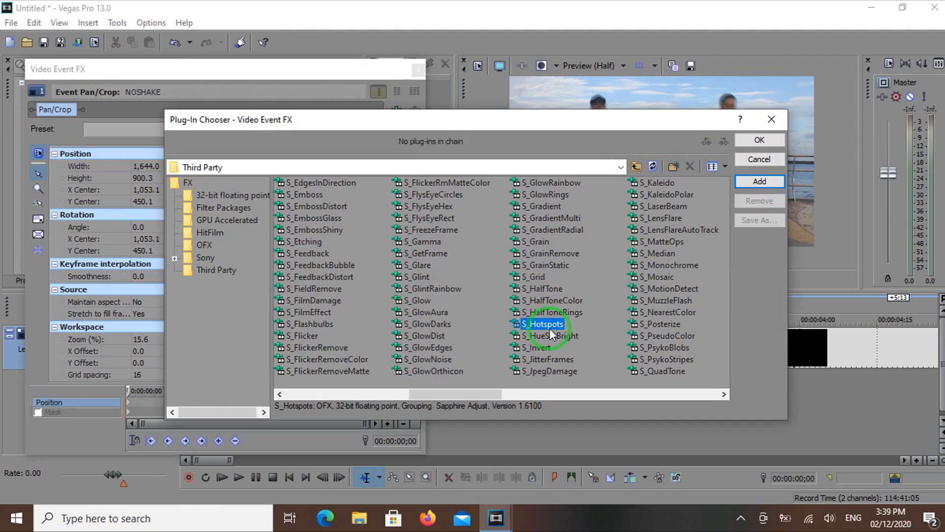
{"action": "key", "text": "Right"}
{"action": "key", "text": "Right"}
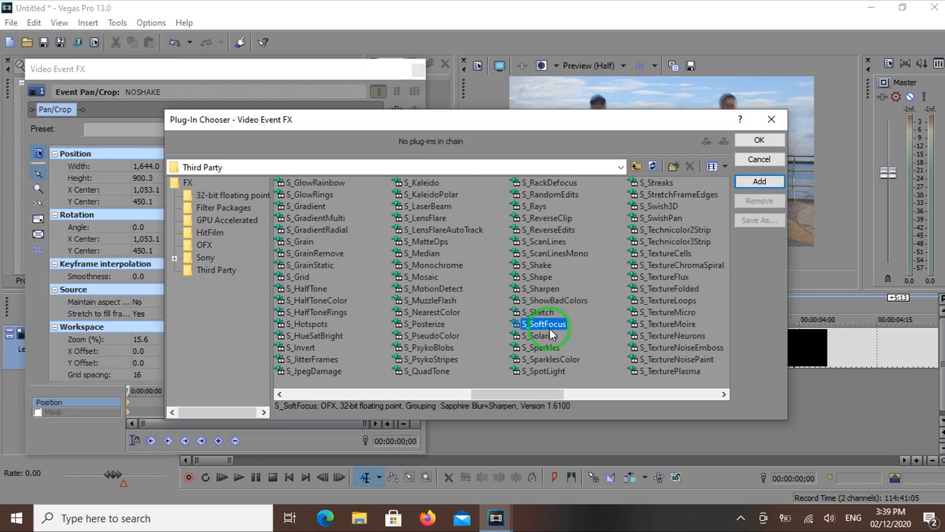
{"action": "left_click", "coordinate": [527, 265]}
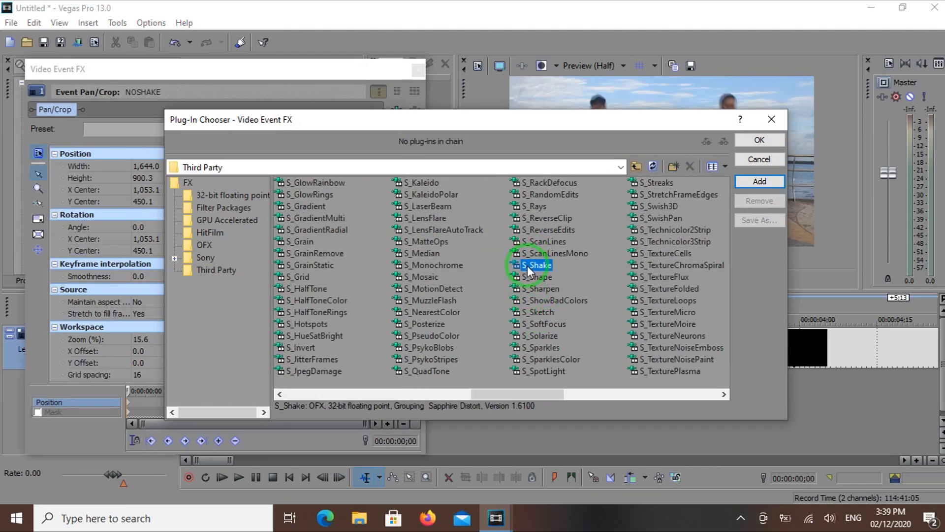
{"action": "left_click", "coordinate": [760, 182]}
{"action": "left_click", "coordinate": [761, 139]}
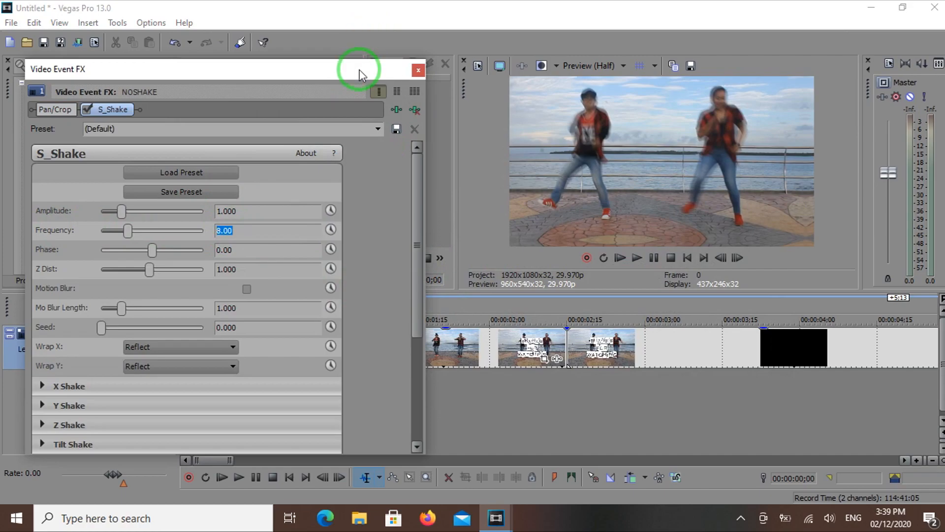
Close the effect settings and play the first segment from the start to check the shake
{"action": "left_click_drag", "start_coordinate": [360, 74], "coordinate": [336, 78]}
{"action": "left_click", "coordinate": [687, 257]}
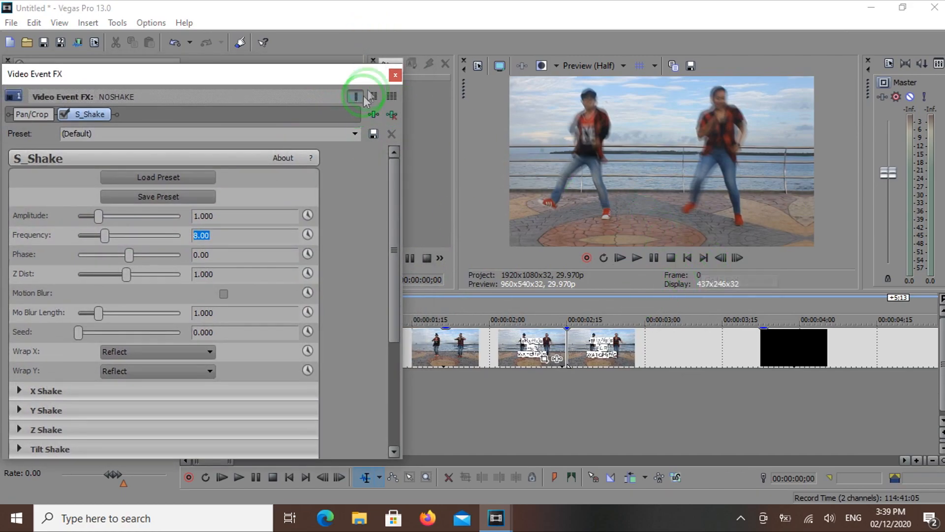
{"action": "left_click", "coordinate": [396, 75]}
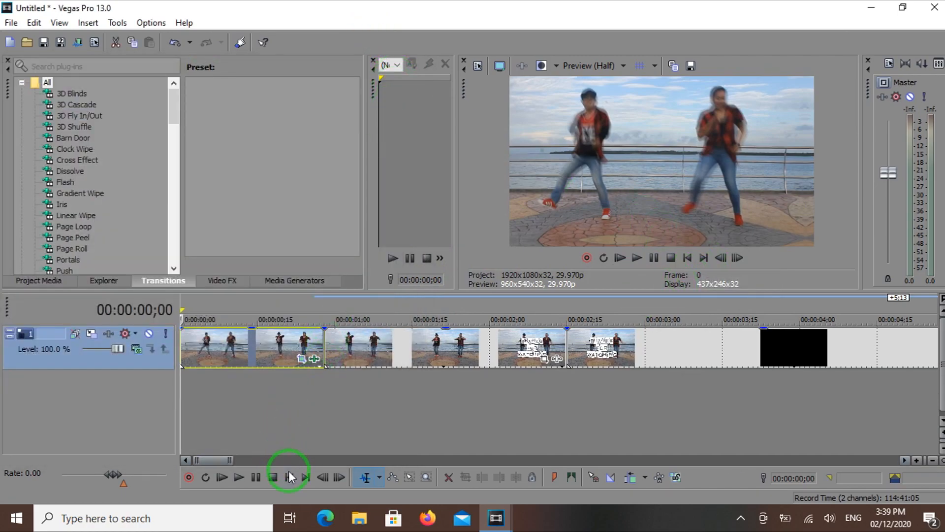
{"action": "key", "text": "space"}
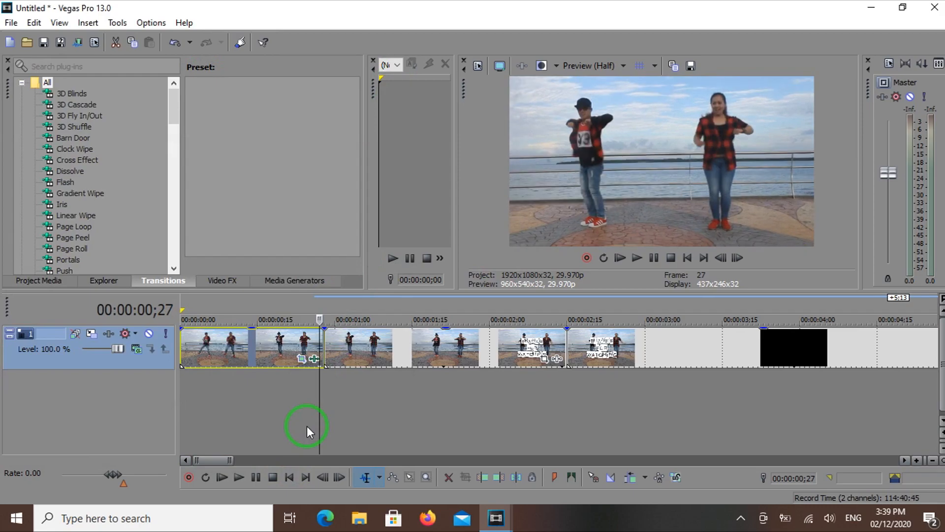
{"action": "key", "text": "space"}
Set the S_Shake frequency of the first segment to 3
{"action": "left_click", "coordinate": [314, 362]}
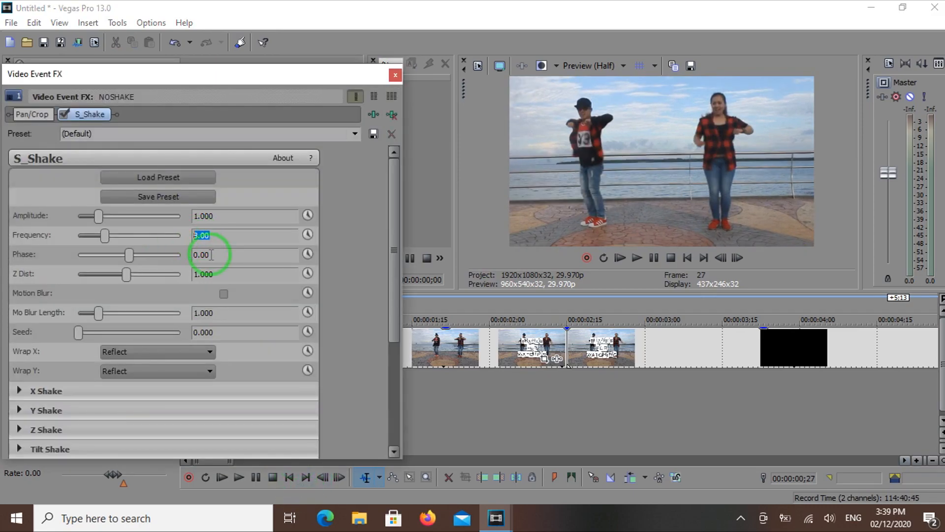
{"action": "left_click", "coordinate": [396, 75]}
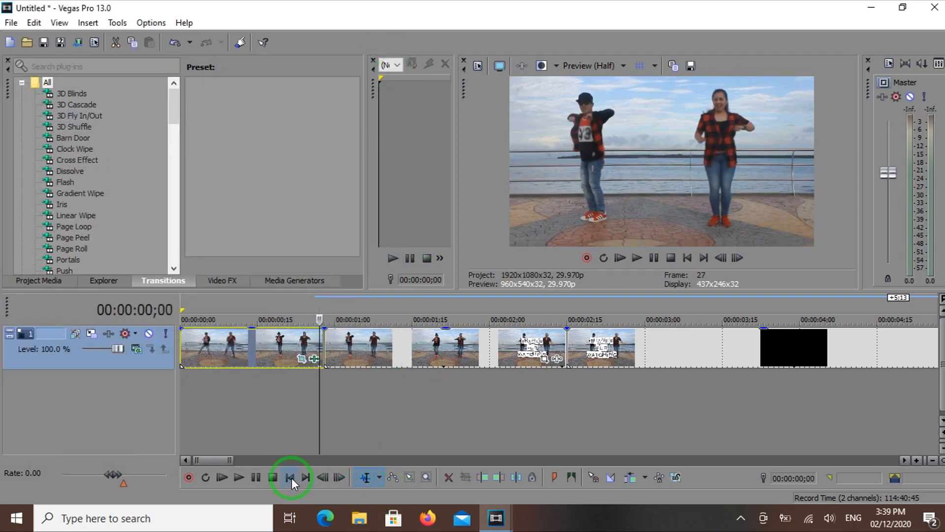
Replay the timeline from the start to check the adjusted shake effect
{"action": "left_click", "coordinate": [289, 477]}
{"action": "key", "text": "space"}
{"action": "left_click", "coordinate": [688, 257]}
{"action": "left_click", "coordinate": [636, 257]}
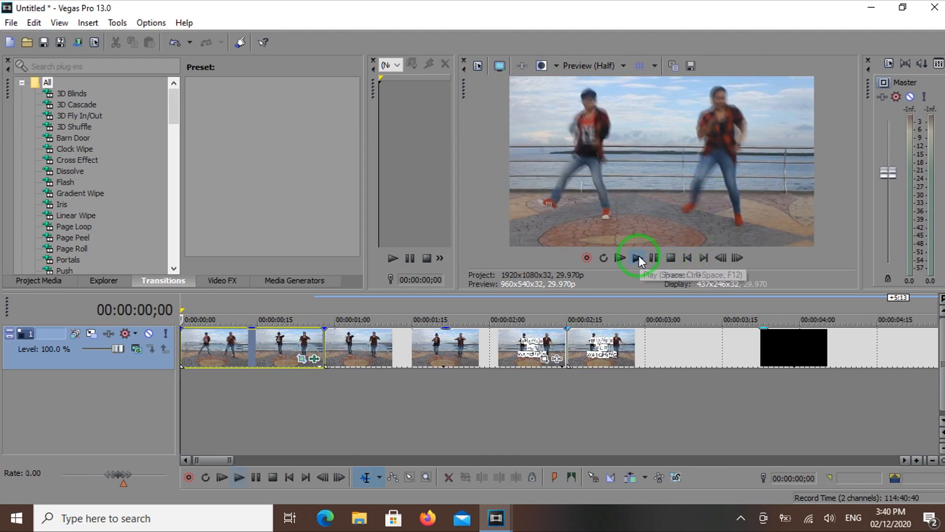
Play the timeline from the start once more and stop playback in the second segment
{"action": "left_click", "coordinate": [687, 258]}
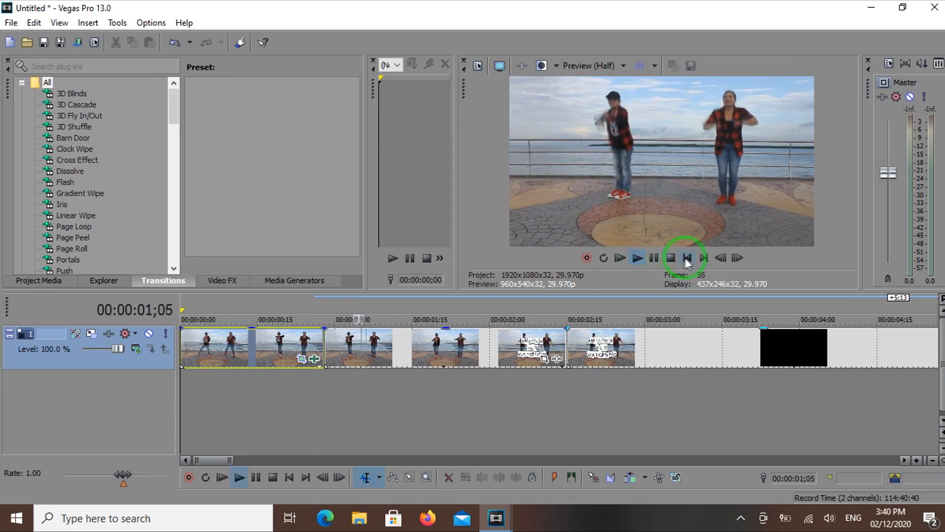
{"action": "left_click", "coordinate": [671, 257]}
Try cropping the second segment's frame to about 1,600 by 938 with the aspect ratio maintained
{"action": "left_click", "coordinate": [435, 359]}
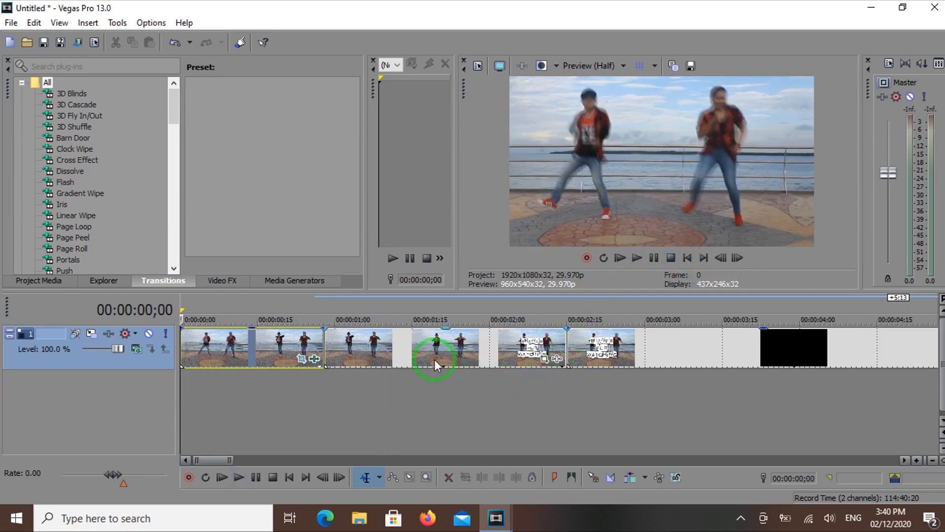
{"action": "left_click", "coordinate": [547, 360]}
{"action": "left_click_drag", "start_coordinate": [195, 319], "coordinate": [221, 307]}
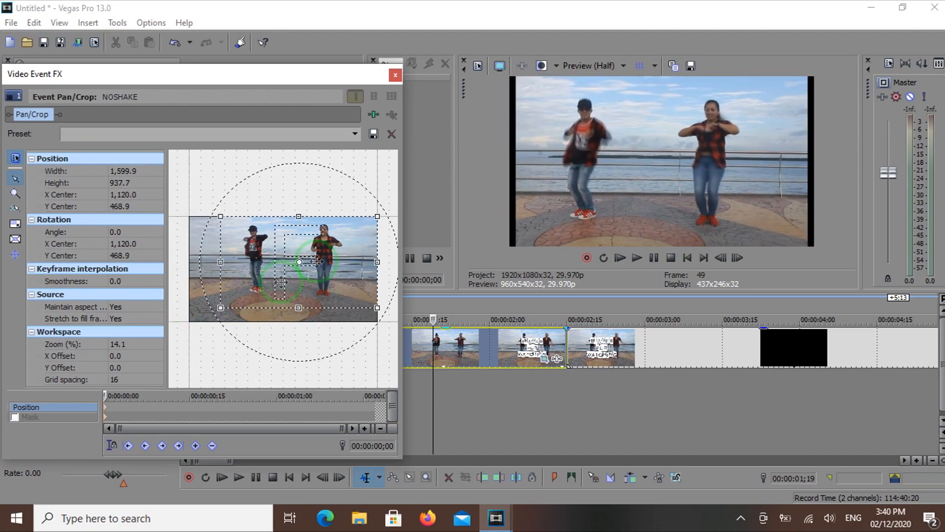
{"action": "left_click", "coordinate": [396, 73]}
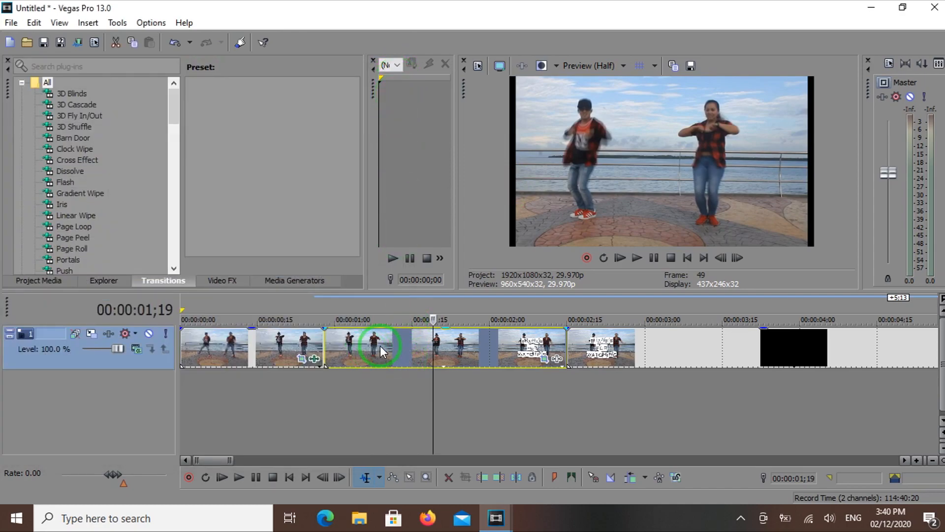
Restore the second segment's pan/crop frame to its original full size
{"action": "left_click", "coordinate": [542, 360]}
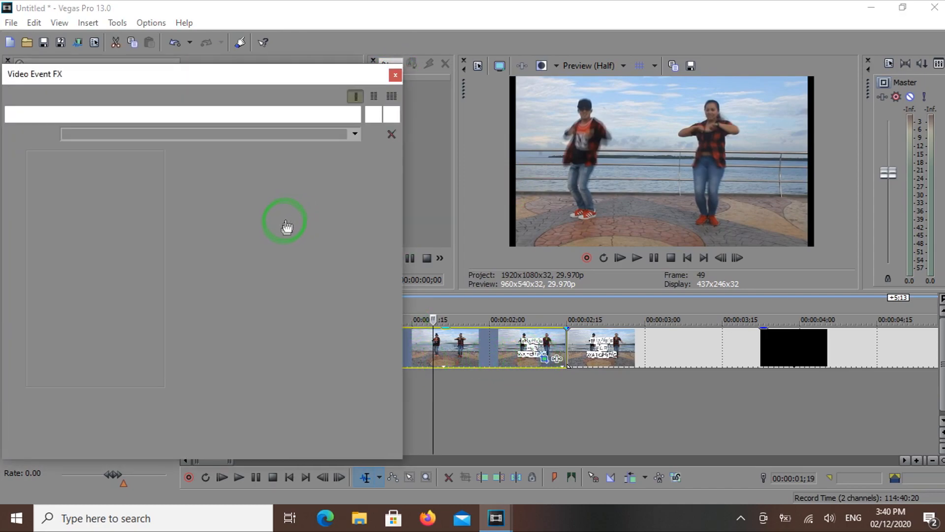
{"action": "right_click", "coordinate": [290, 259]}
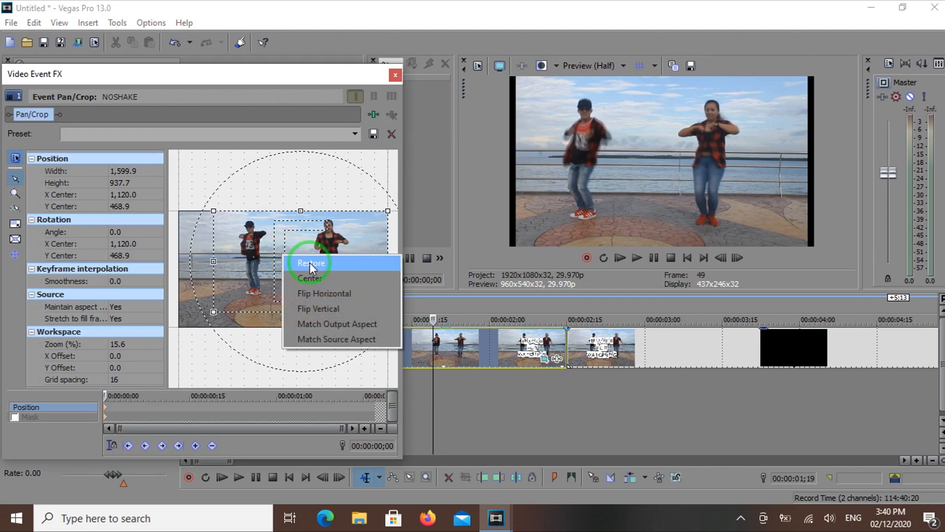
{"action": "left_click", "coordinate": [309, 262]}
{"action": "left_click", "coordinate": [395, 75]}
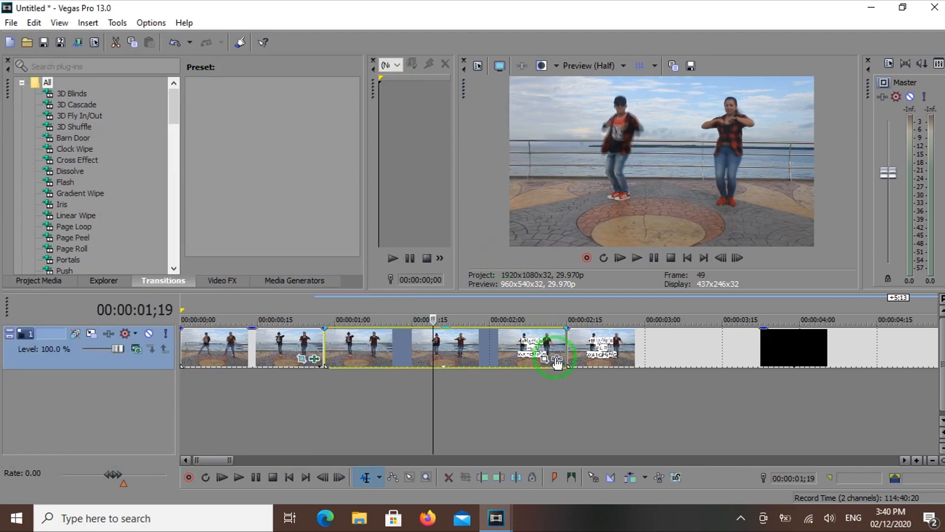
Turn off Maintain aspect ratio in the properties of the second segment
{"action": "right_click", "coordinate": [527, 344]}
{"action": "left_click", "coordinate": [560, 496]}
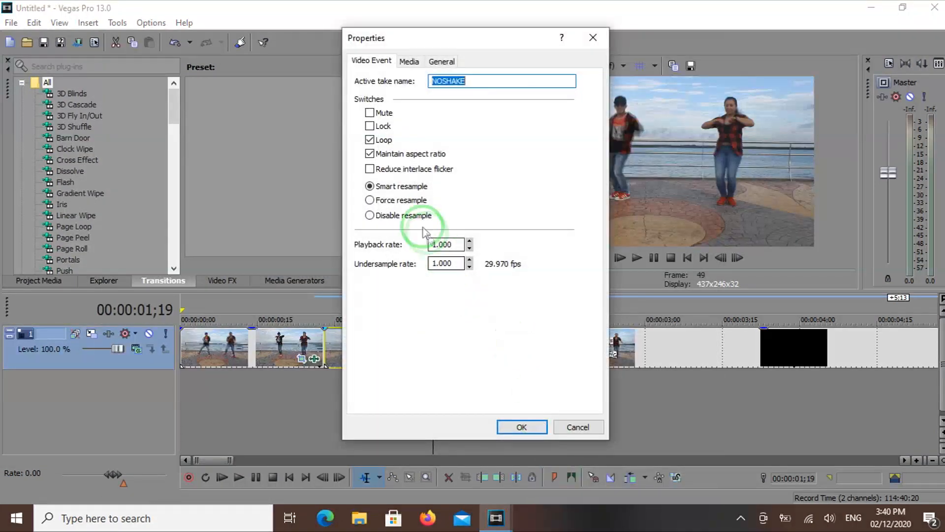
{"action": "left_click", "coordinate": [370, 153]}
{"action": "left_click", "coordinate": [522, 426]}
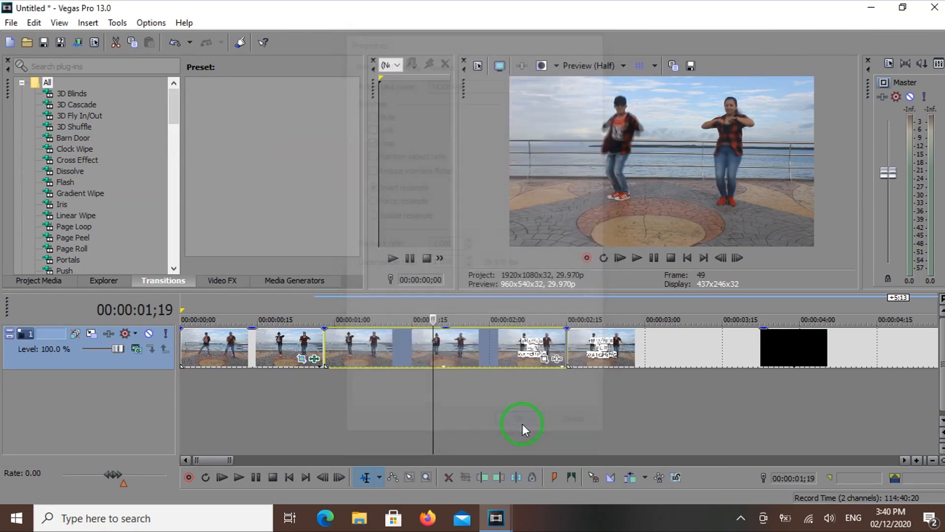
Crop the second segment's frame to about 1,779 wide by 926 high, keeping the upper part of the picture
{"action": "left_click", "coordinate": [546, 360]}
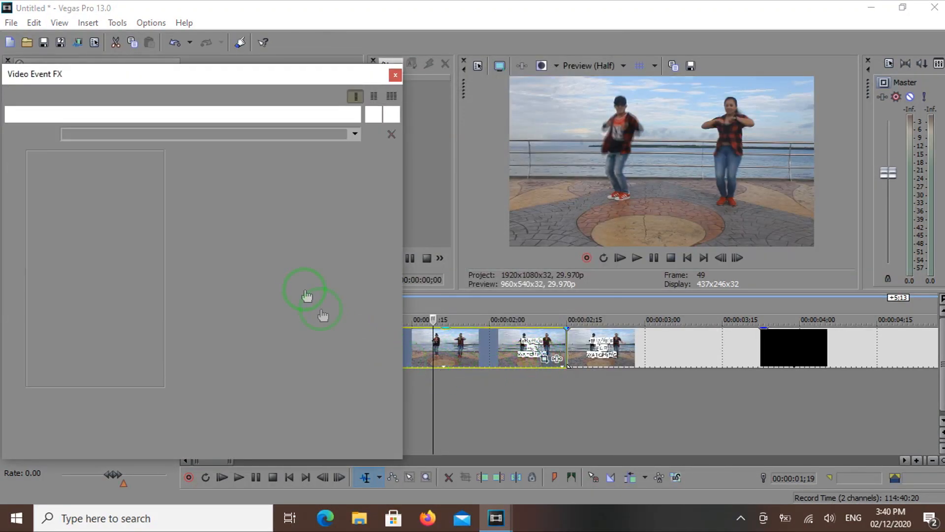
{"action": "left_click_drag", "start_coordinate": [179, 326], "coordinate": [198, 309]}
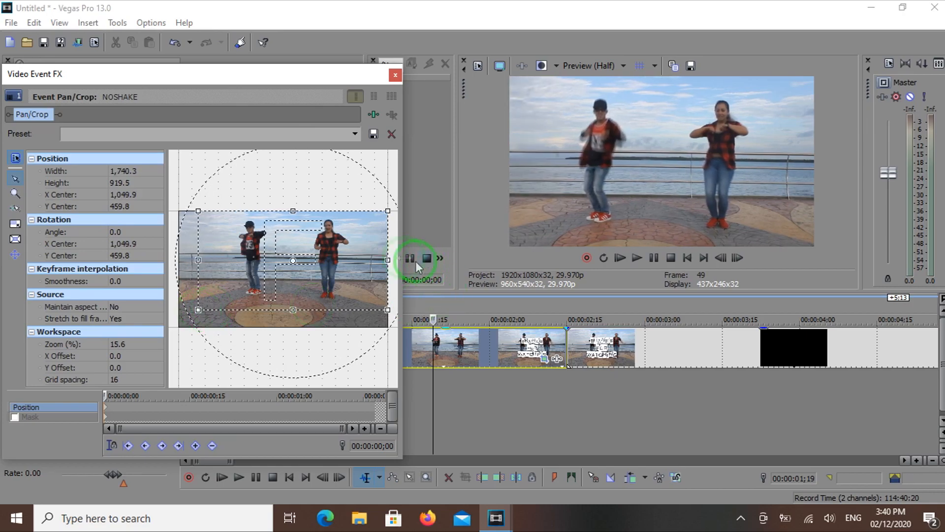
{"action": "mouse_move", "coordinate": [387, 259]}
{"action": "left_mouse_down"}
{"action": "mouse_move", "coordinate": [379, 258]}
{"action": "mouse_move", "coordinate": [388, 259]}
{"action": "left_mouse_up"}
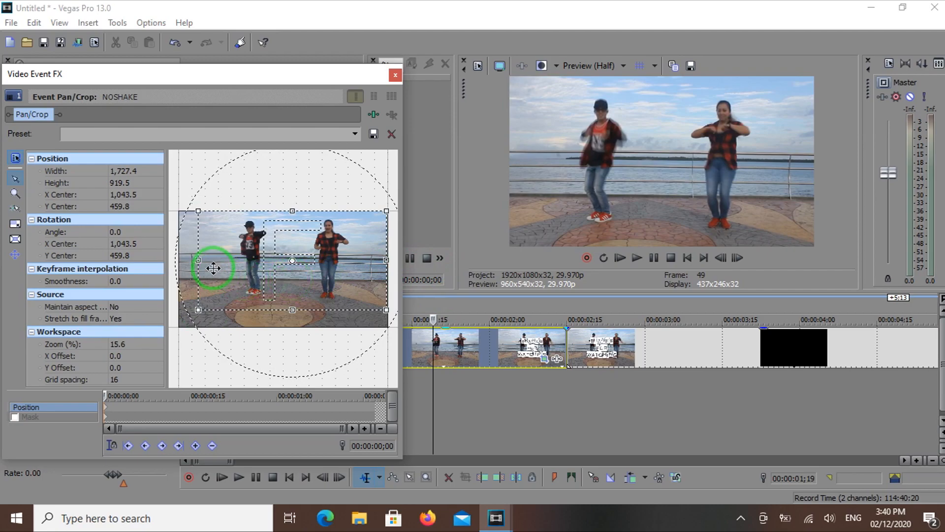
{"action": "left_click_drag", "start_coordinate": [201, 260], "coordinate": [193, 259]}
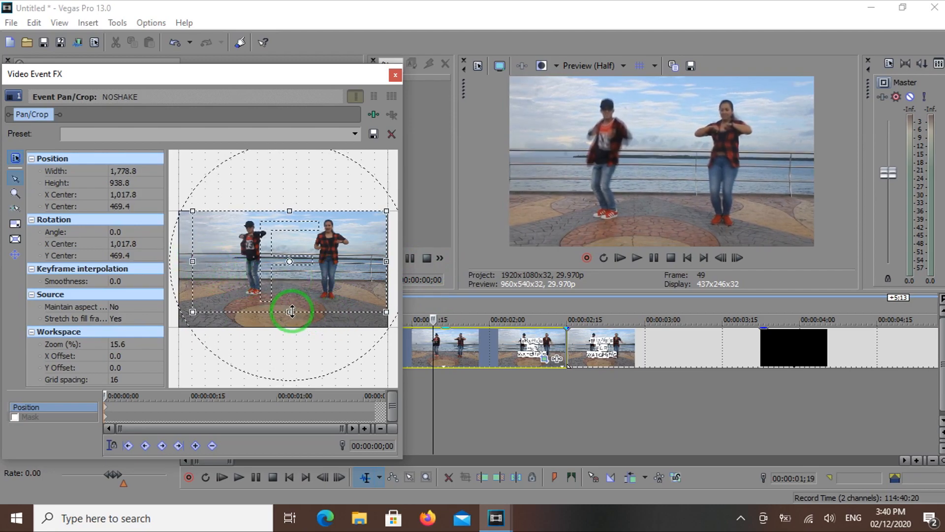
{"action": "left_click_drag", "start_coordinate": [292, 309], "coordinate": [291, 310]}
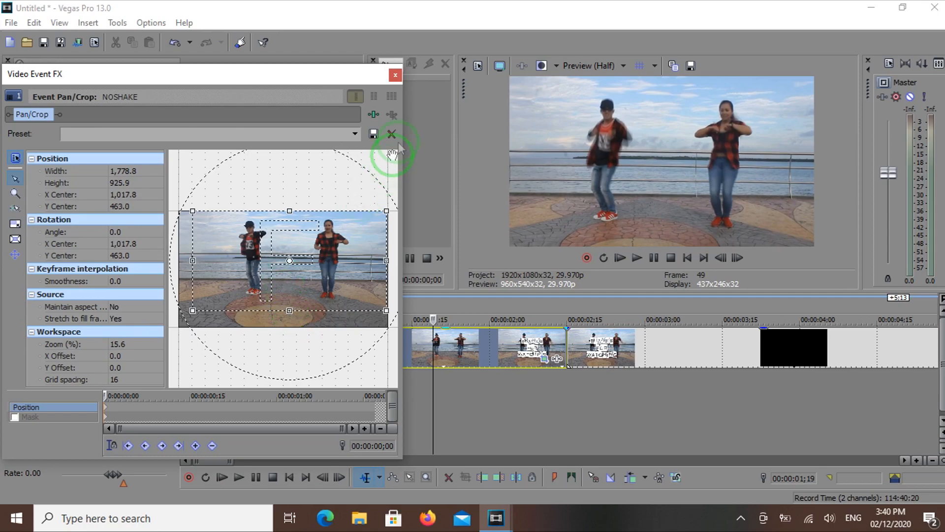
{"action": "left_click", "coordinate": [395, 76]}
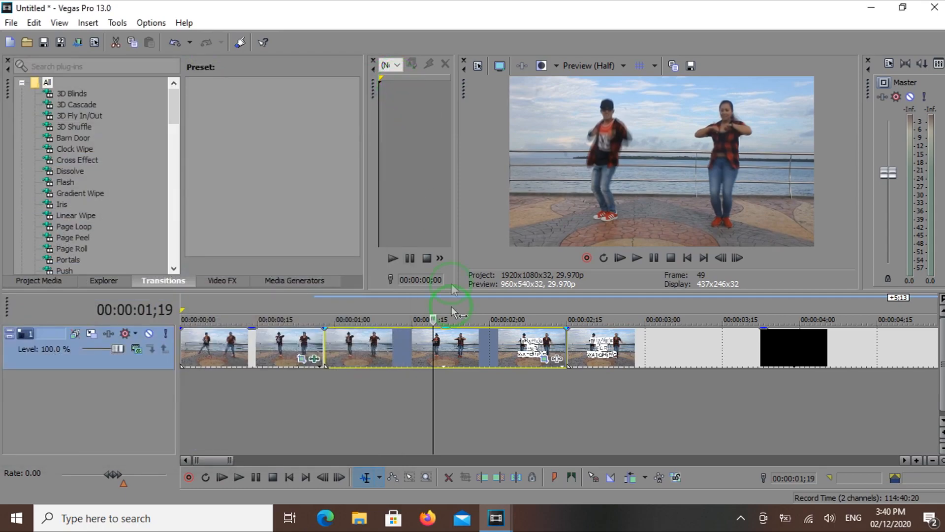
Play the video from the start of the second segment to check its crop
{"action": "left_click", "coordinate": [335, 351]}
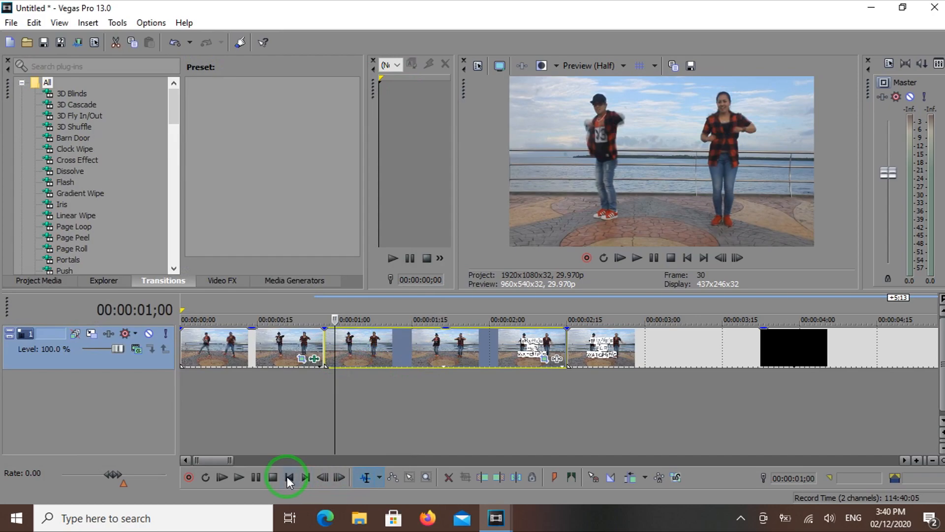
{"action": "left_click", "coordinate": [320, 347]}
{"action": "left_click", "coordinate": [239, 477]}
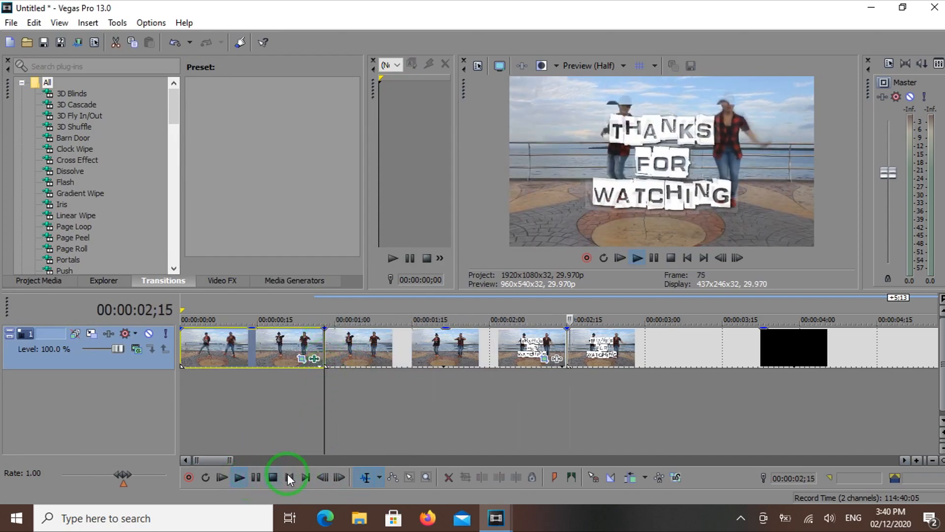
{"action": "left_click", "coordinate": [242, 478]}
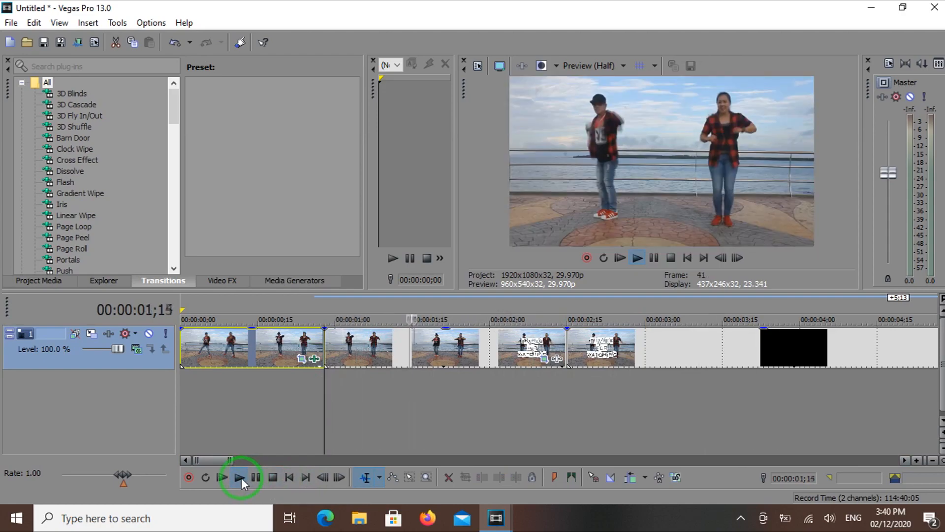
{"action": "left_click", "coordinate": [256, 478]}
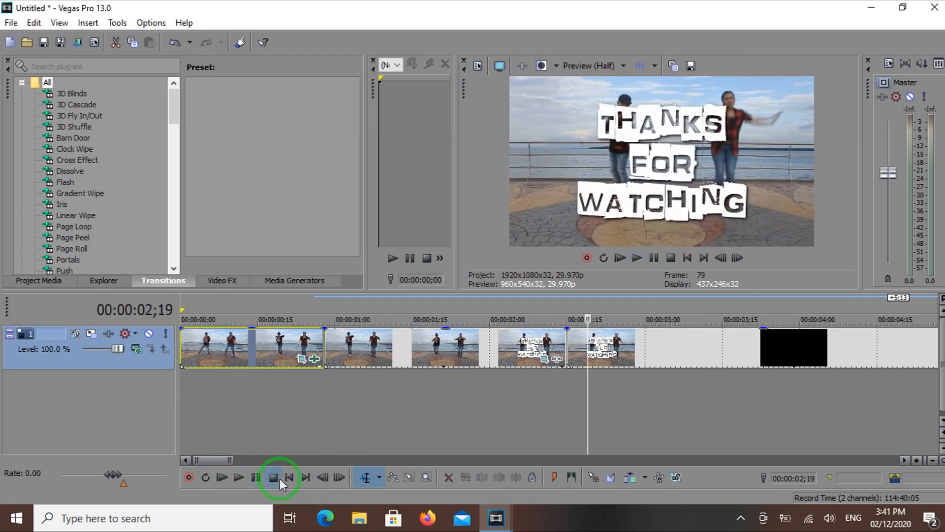
Add the third-party S_Shake effect to the second segment and set its frequency to 3
{"action": "left_click", "coordinate": [520, 347]}
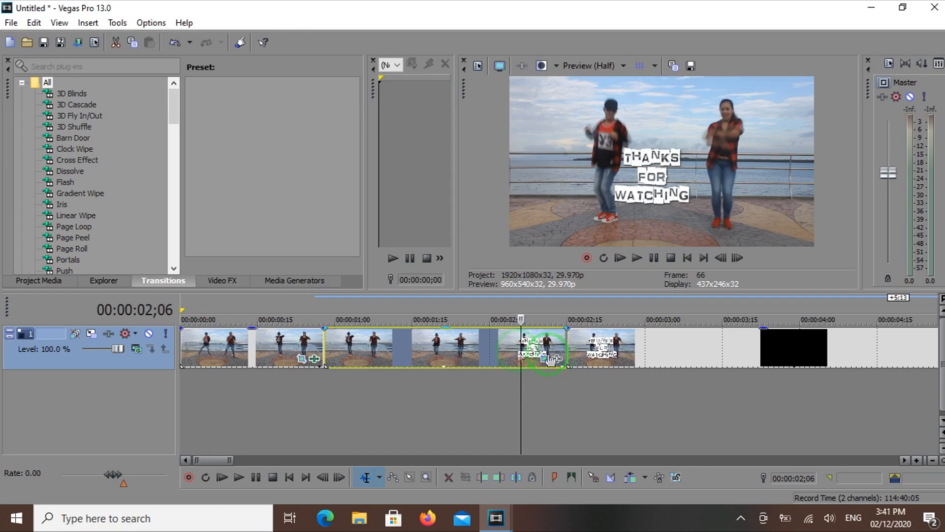
{"action": "left_click", "coordinate": [438, 347]}
{"action": "left_click", "coordinate": [558, 361]}
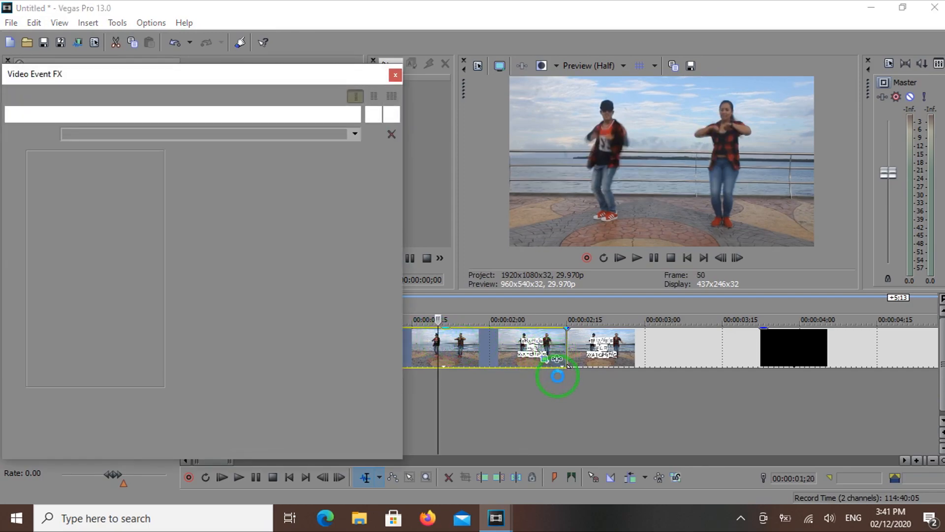
{"action": "left_click", "coordinate": [418, 323]}
{"action": "key", "text": "Right"}
{"action": "key", "text": "Right"}
{"action": "key", "text": "Right"}
{"action": "key", "text": "Right"}
{"action": "key", "text": "Right"}
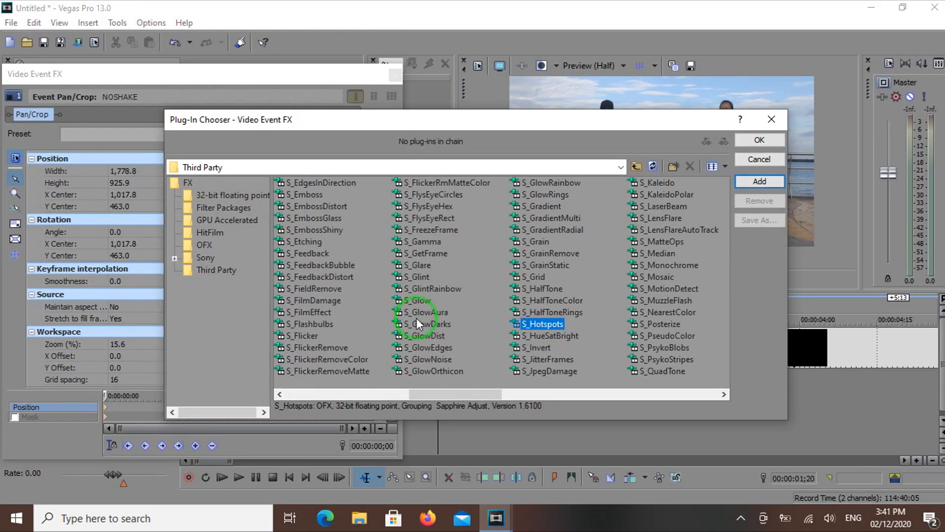
{"action": "key", "text": "Right"}
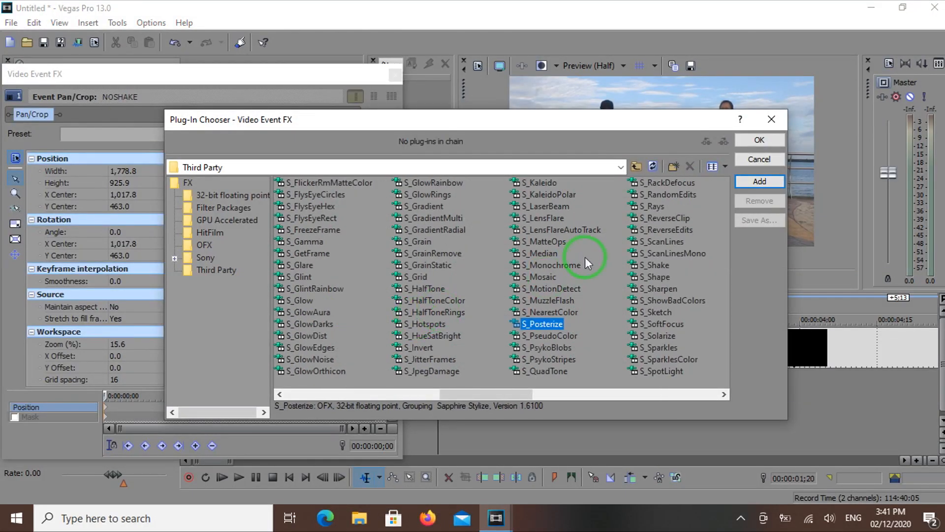
{"action": "left_click", "coordinate": [649, 265]}
{"action": "left_click", "coordinate": [759, 182]}
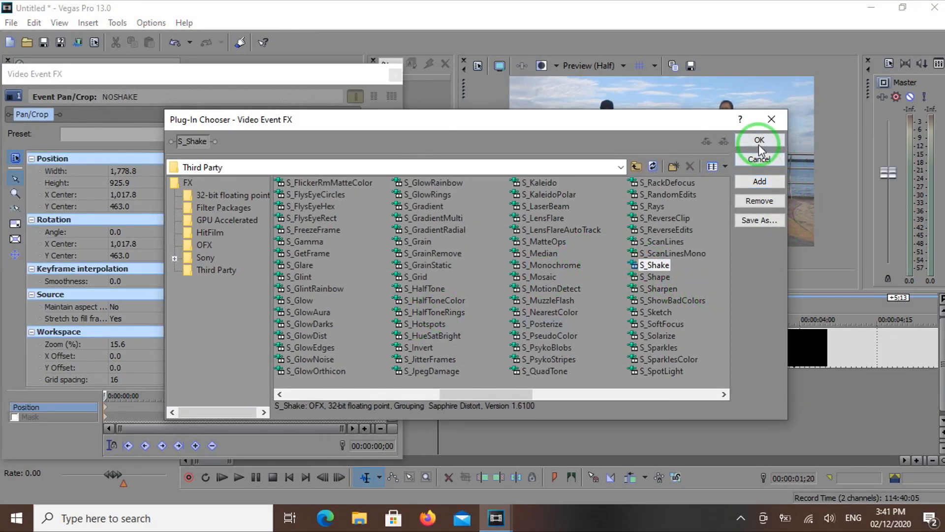
{"action": "left_click", "coordinate": [759, 141]}
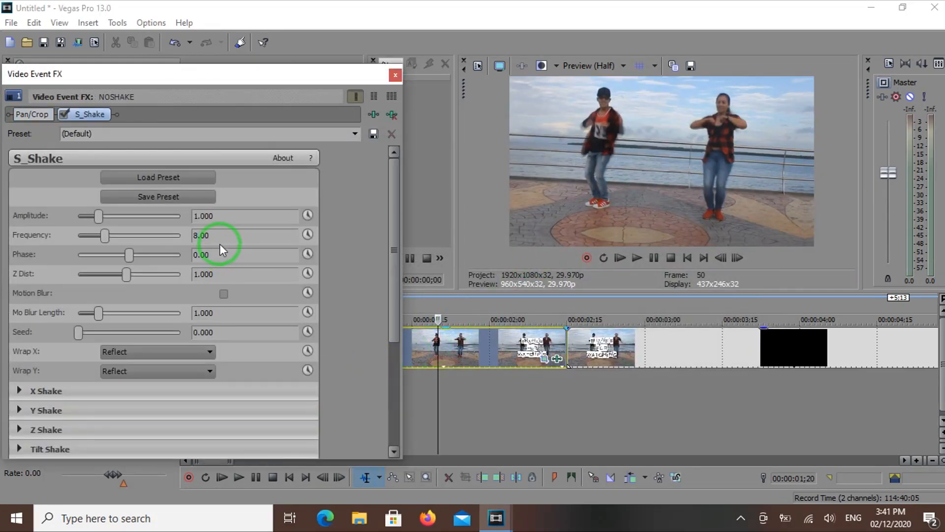
{"action": "type", "text": "3"}
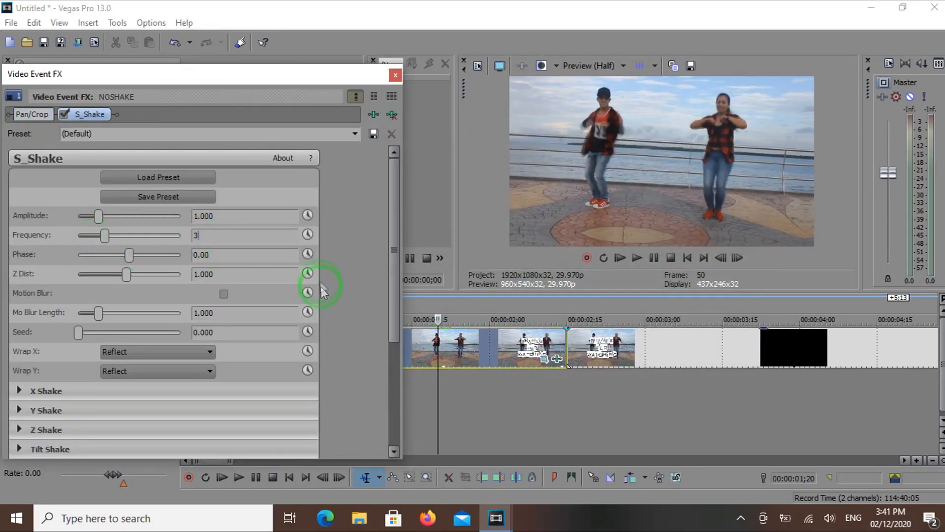
{"action": "left_click", "coordinate": [395, 76]}
Play the second segment from its beginning to check the shake, then stop and return to the timeline start
{"action": "left_click", "coordinate": [323, 346]}
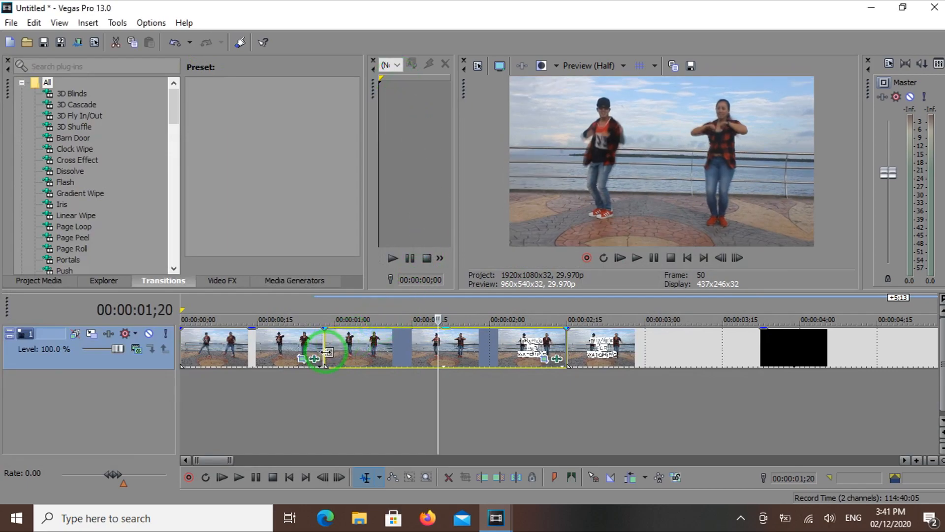
{"action": "left_click", "coordinate": [725, 234]}
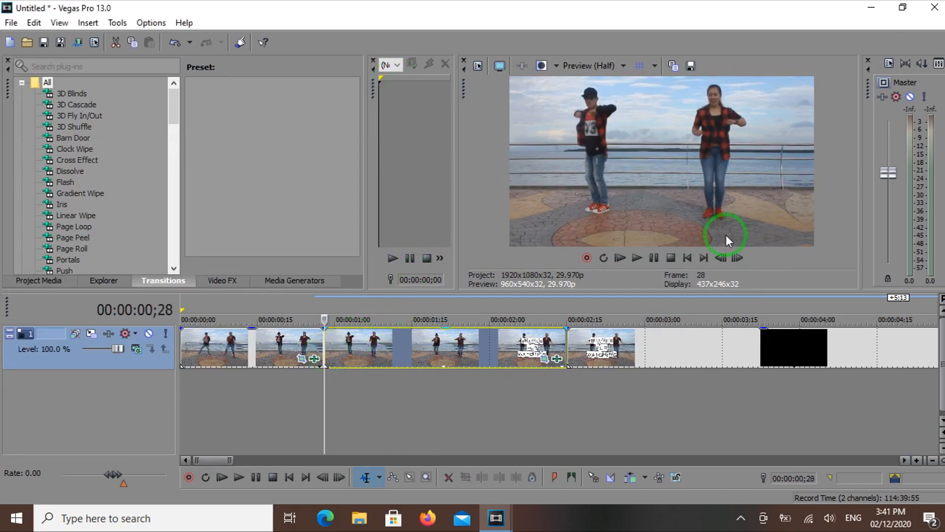
{"action": "left_click", "coordinate": [637, 258]}
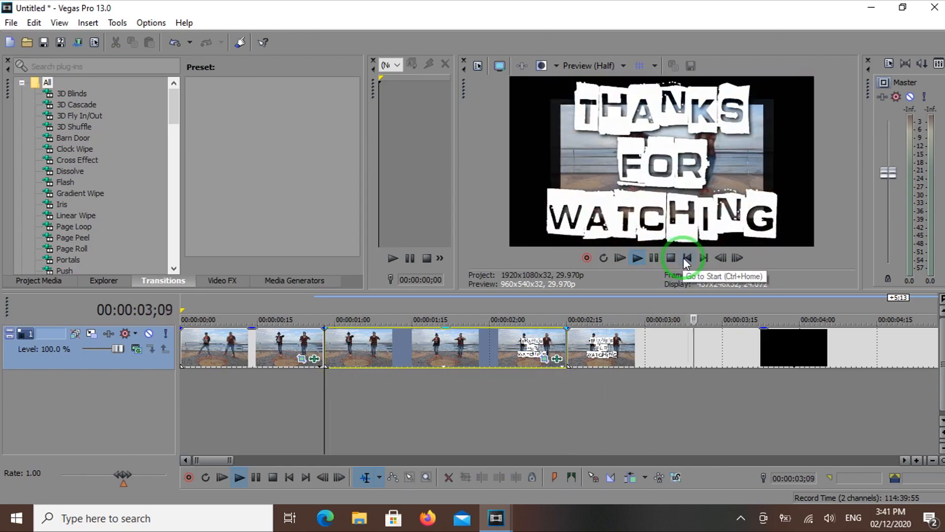
{"action": "left_click", "coordinate": [687, 258]}
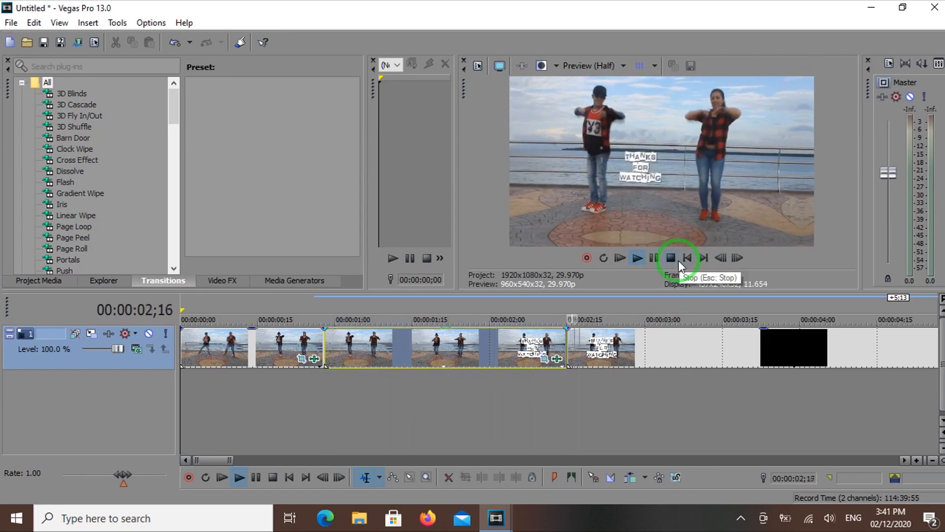
{"action": "left_click", "coordinate": [679, 265]}
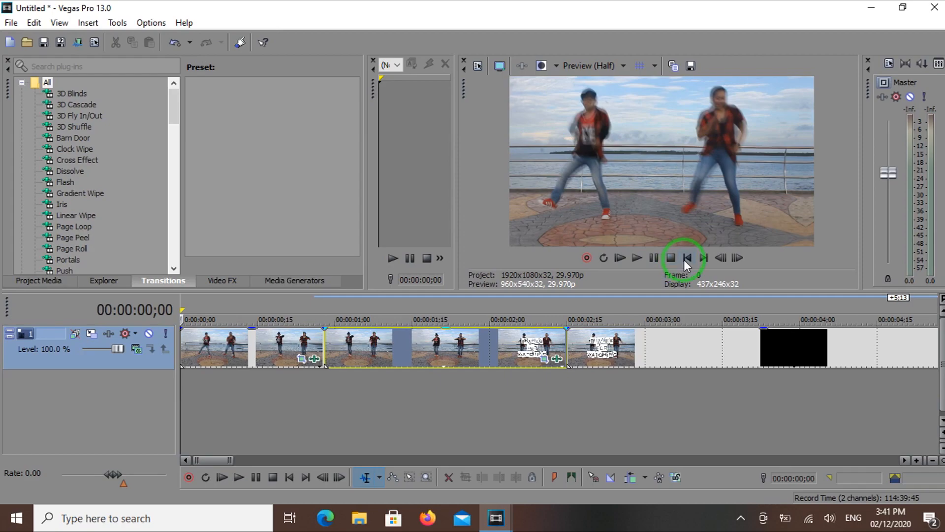
Play the timeline repeatedly from the start to review the shake across both segments
{"action": "left_click", "coordinate": [634, 260]}
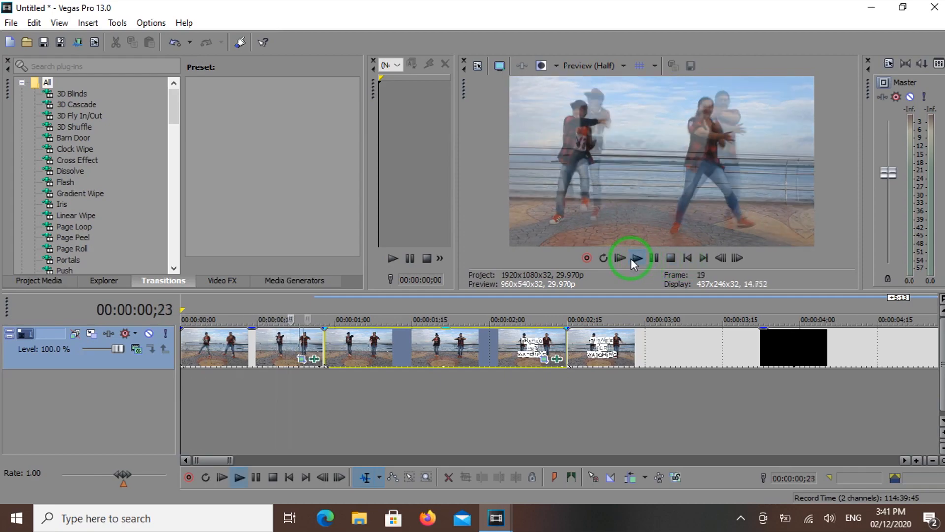
{"action": "left_click", "coordinate": [688, 259]}
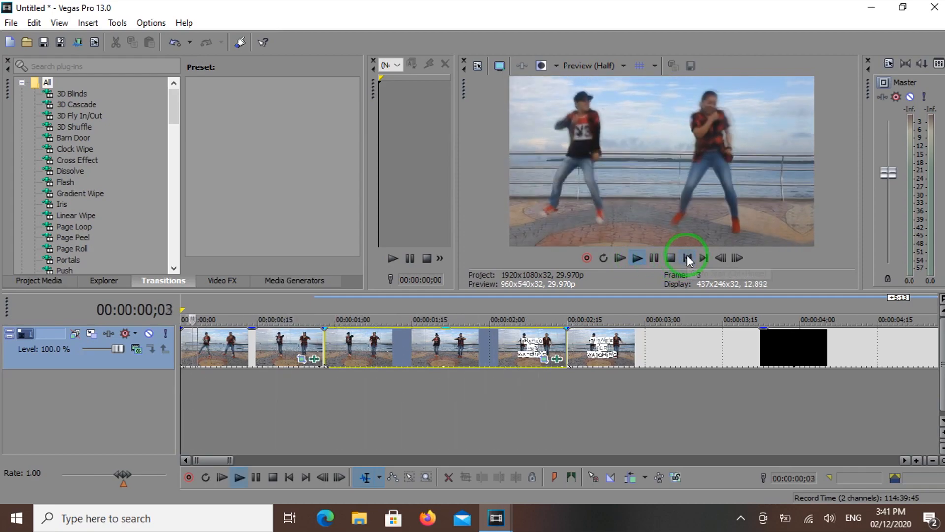
{"action": "left_click", "coordinate": [688, 259]}
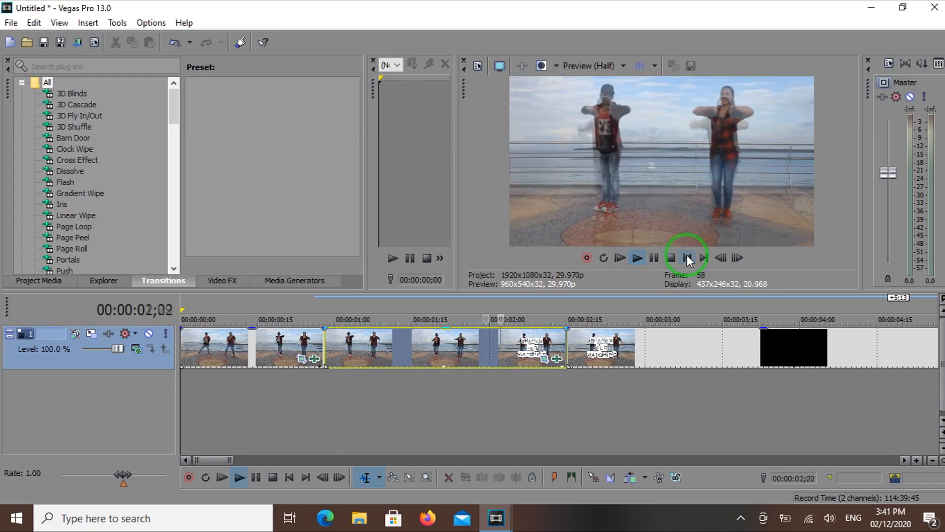
{"action": "left_click", "coordinate": [688, 259]}
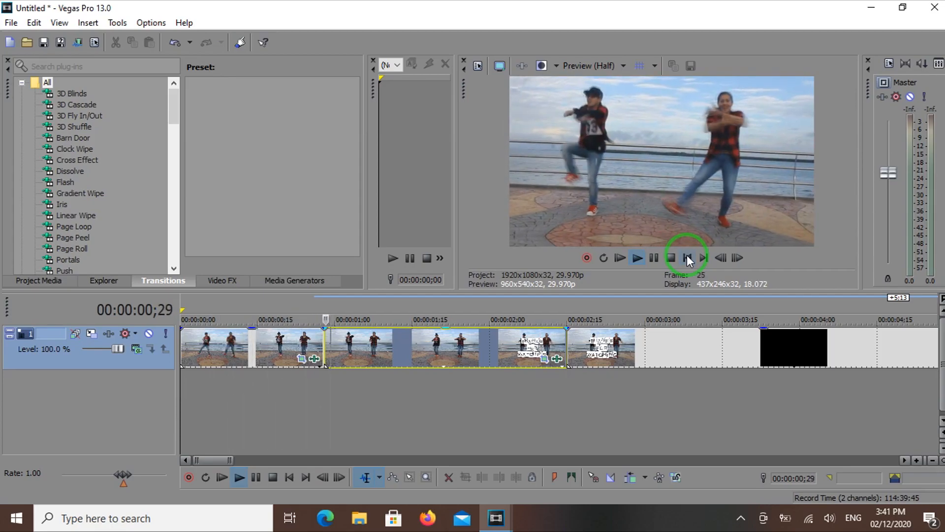
{"action": "left_click", "coordinate": [688, 259]}
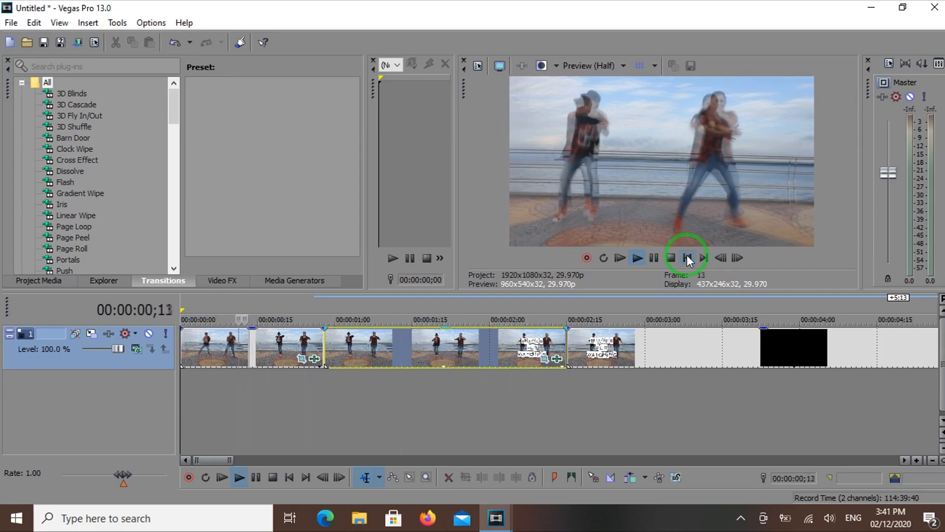
{"action": "left_click", "coordinate": [688, 259]}
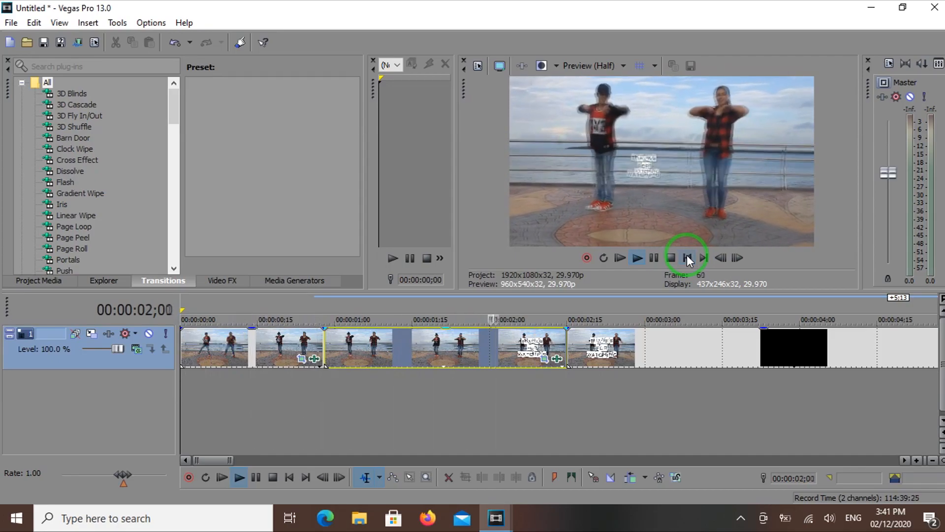
{"action": "left_click", "coordinate": [687, 259]}
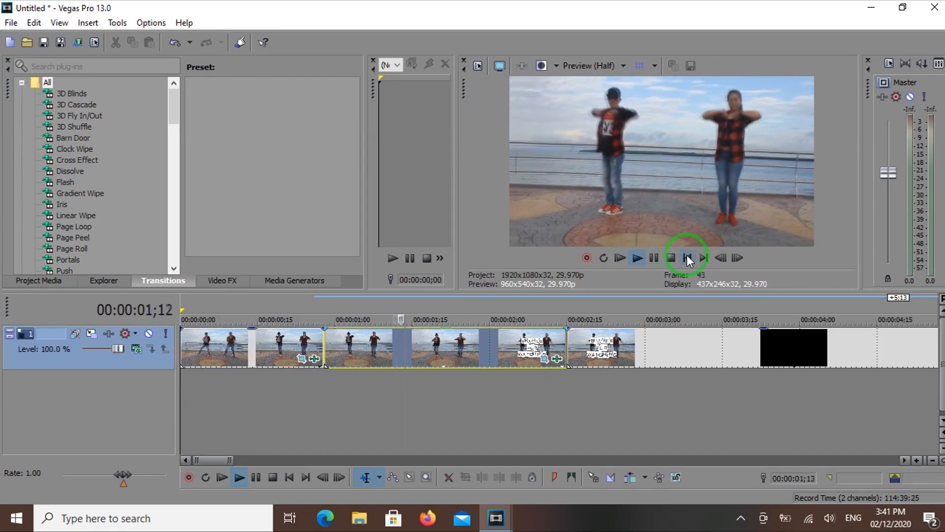